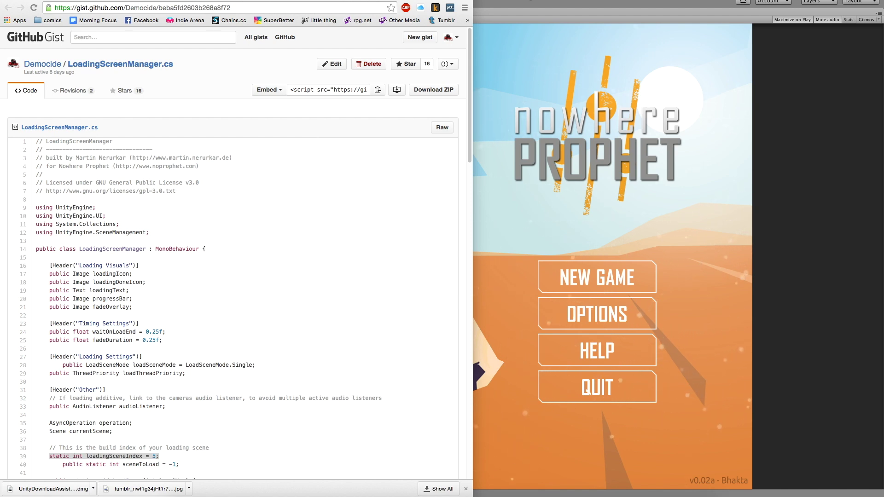
Start a new game from the running Nowhere Prophet main menu to view its loading screen, and stop play mode
{"action": "left_click", "coordinate": [530, 2]}
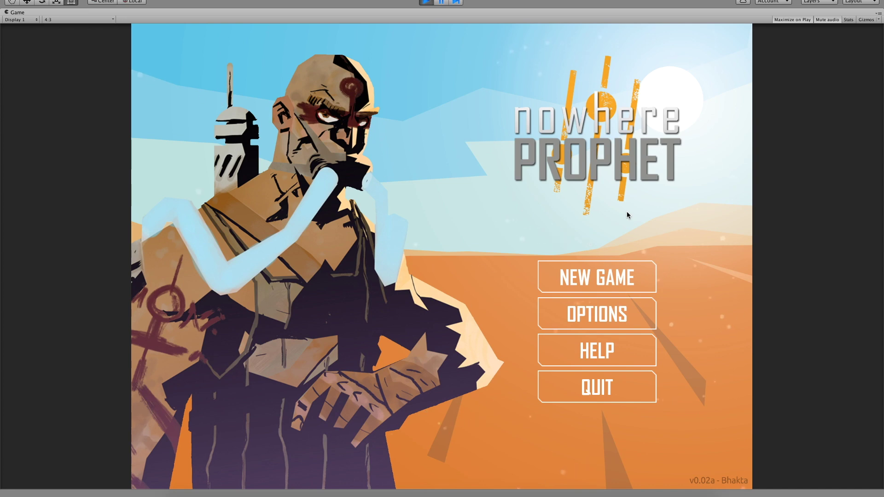
{"action": "left_click", "coordinate": [625, 275]}
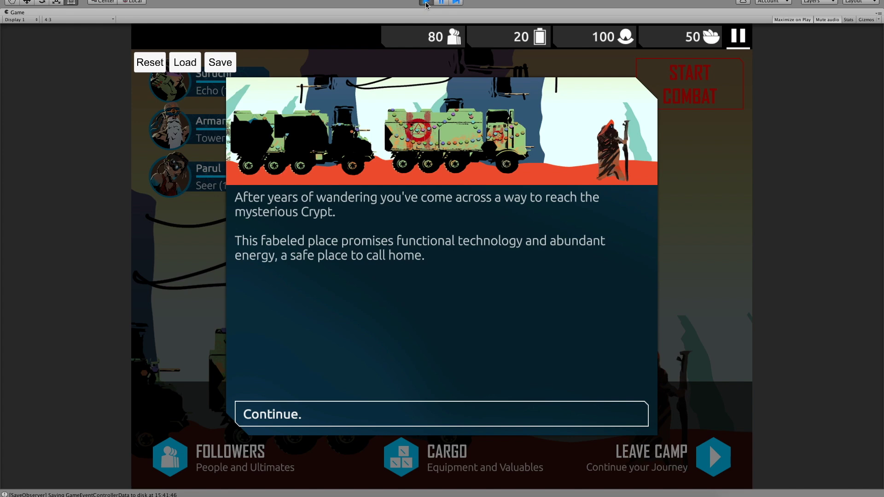
{"action": "left_click", "coordinate": [427, 4]}
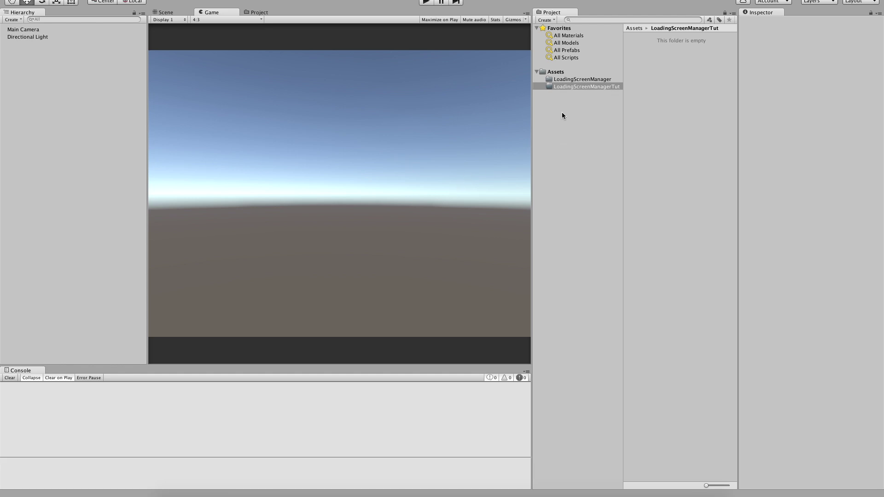
Move the LoadingScreenManager script into the LoadingScreenManagerTut folder and review its code
{"action": "left_click", "coordinate": [568, 80]}
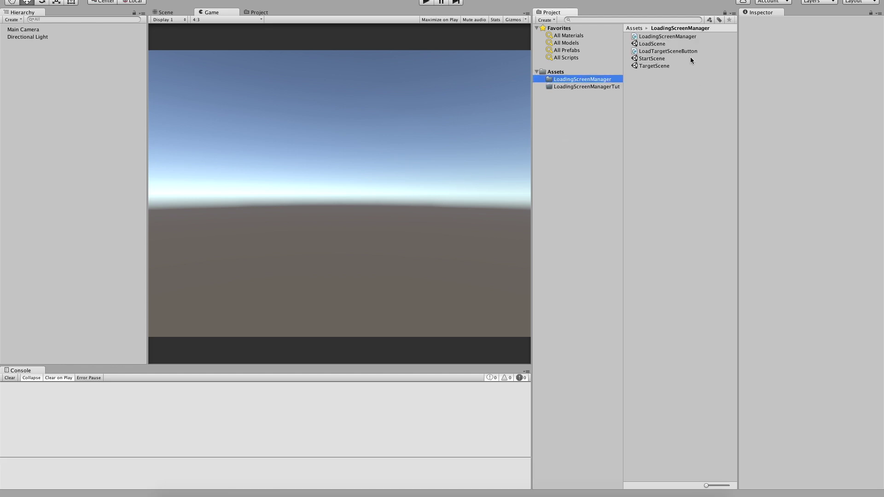
{"action": "left_click_drag", "start_coordinate": [667, 36], "coordinate": [599, 88]}
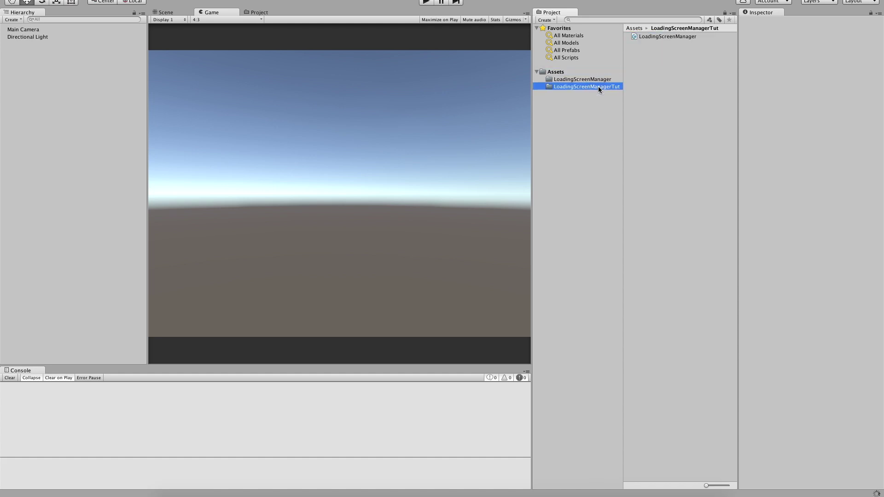
{"action": "left_click", "coordinate": [666, 36]}
{"action": "scroll", "coordinate": [847, 199], "scroll_direction": "down", "scroll_amount": 10}
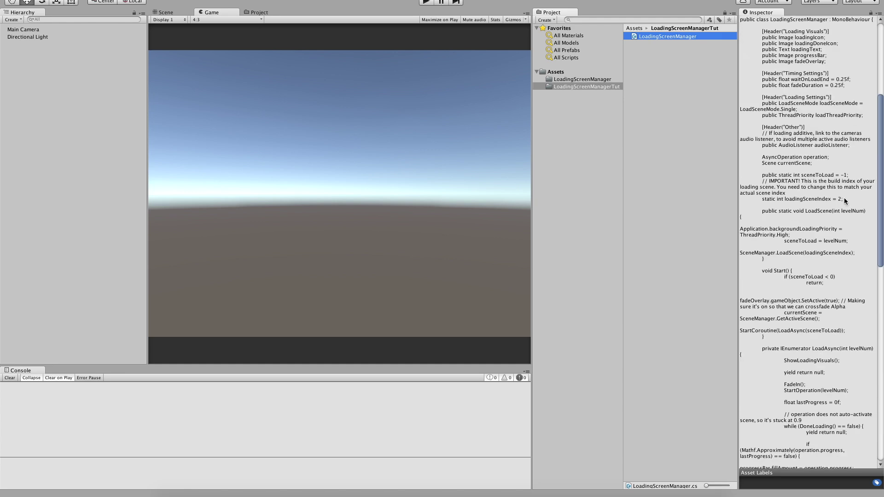
{"action": "scroll", "coordinate": [837, 233], "scroll_direction": "up", "scroll_amount": 8}
{"action": "scroll", "coordinate": [837, 232], "scroll_direction": "up", "scroll_amount": 3}
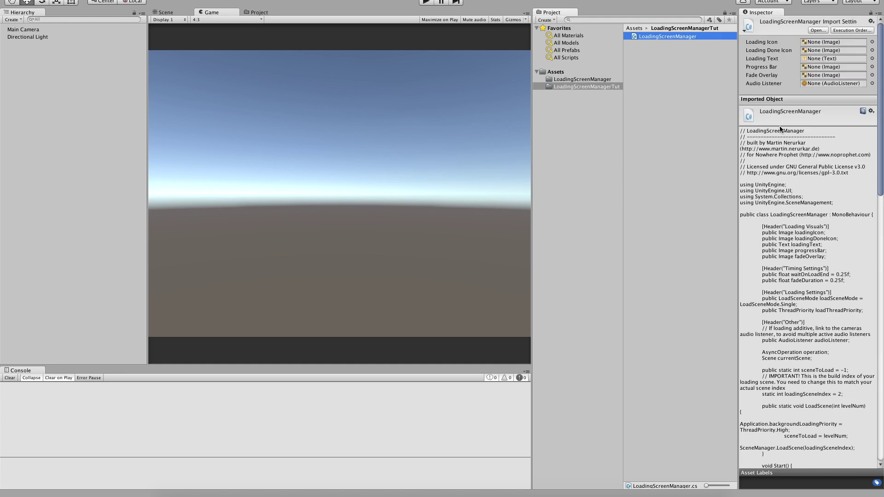
Create a scene named LoadingScene in the LoadingScreenManagerTut folder and open it without saving the changes to StartScene
{"action": "left_click", "coordinate": [658, 59]}
{"action": "right_click", "coordinate": [659, 57]}
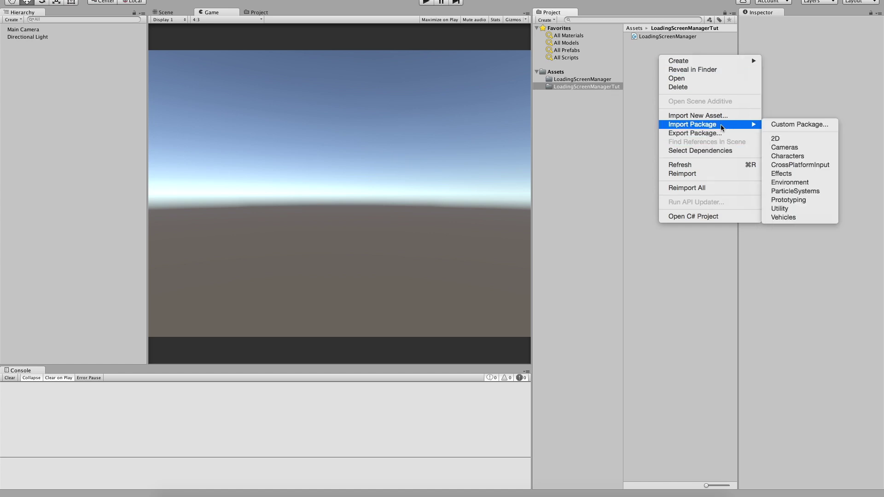
{"action": "mouse_move", "coordinate": [707, 58]}
{"action": "left_click", "coordinate": [797, 114]}
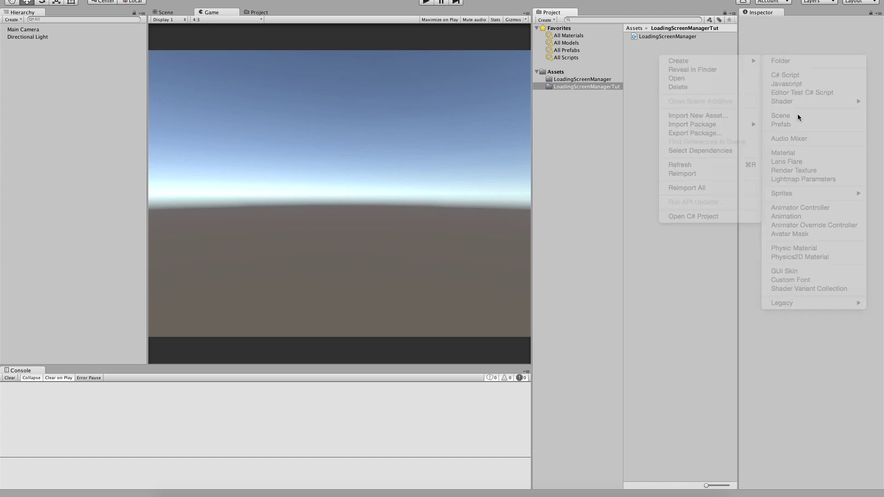
{"action": "type", "text": "LoadingScene"}
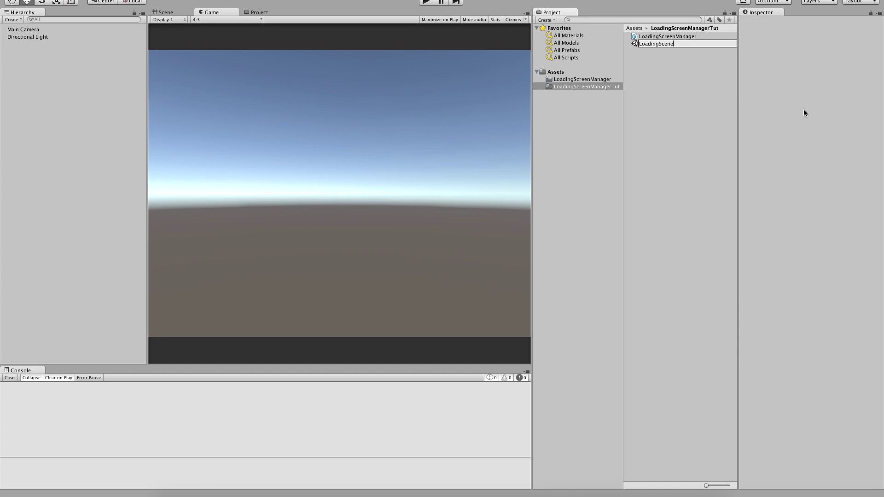
{"action": "key", "text": "Return"}
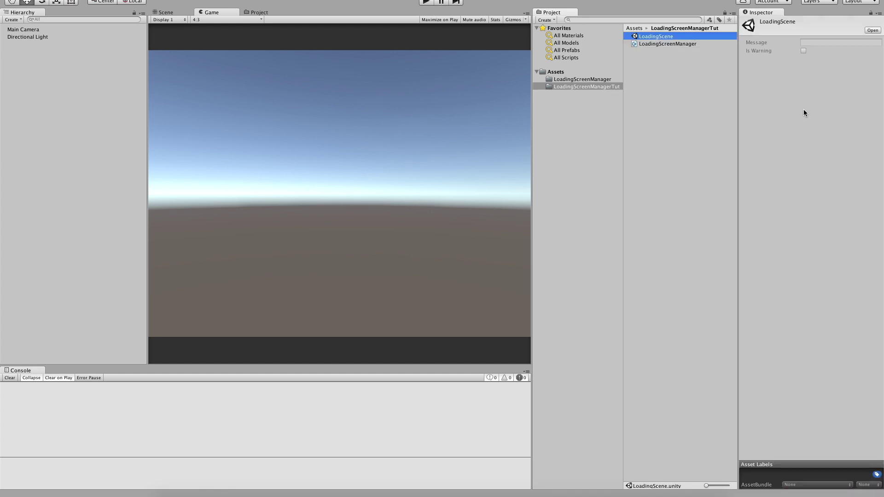
{"action": "double_click", "coordinate": [647, 39]}
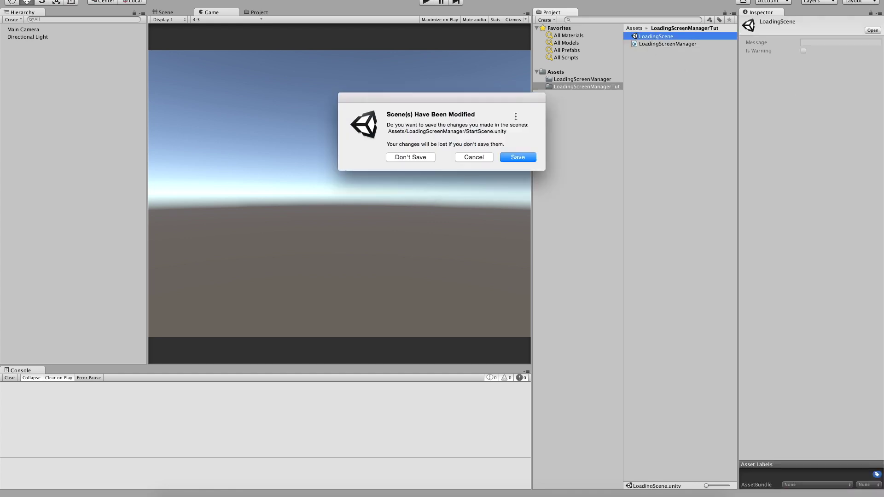
{"action": "left_click", "coordinate": [411, 157]}
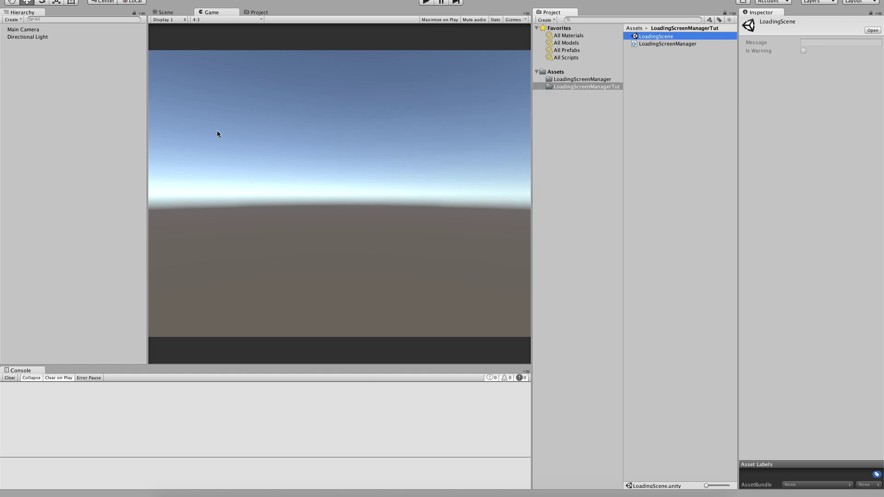
Add a UI Canvas to LoadingScene and attach the LoadingScreenManager script to it
{"action": "right_click", "coordinate": [23, 59]}
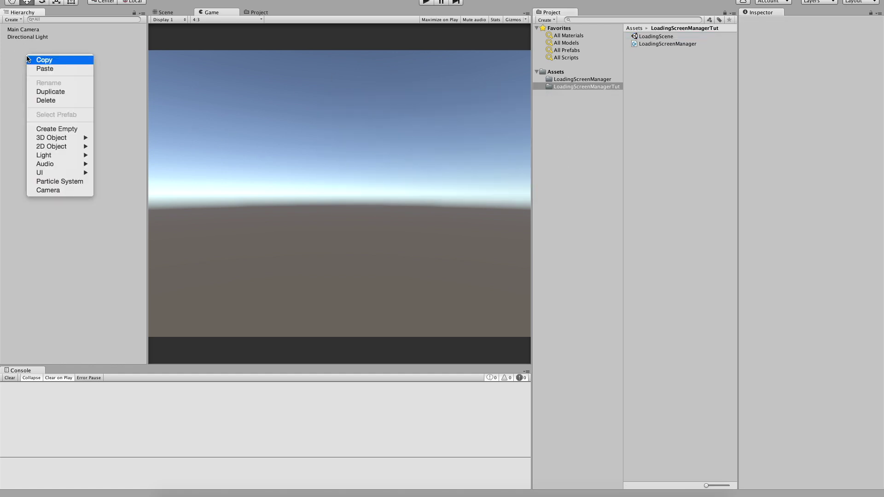
{"action": "mouse_move", "coordinate": [67, 149]}
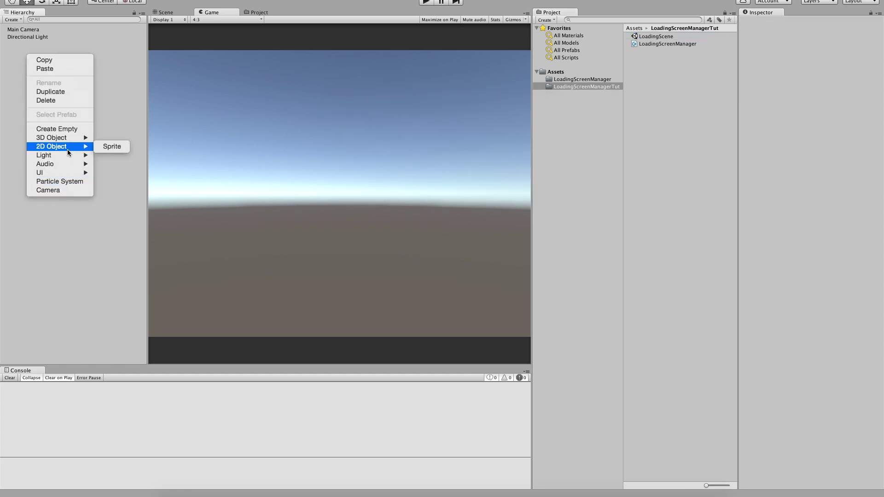
{"action": "mouse_move", "coordinate": [74, 173]}
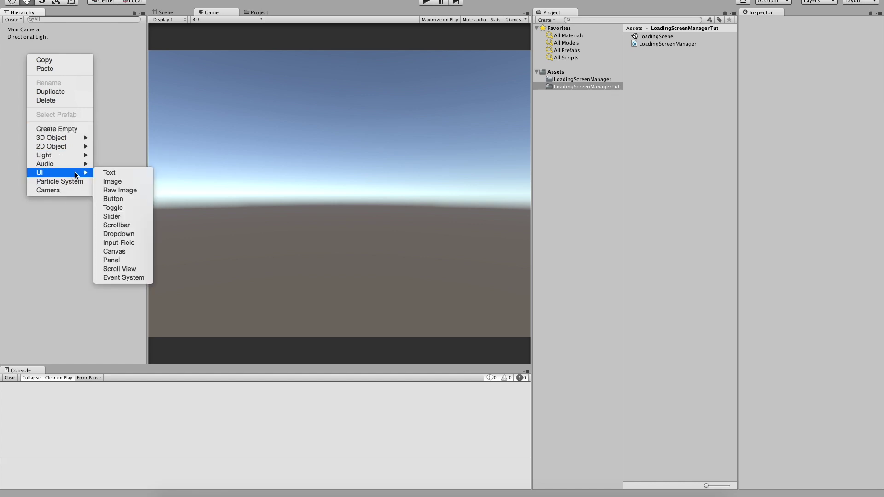
{"action": "left_click", "coordinate": [120, 251]}
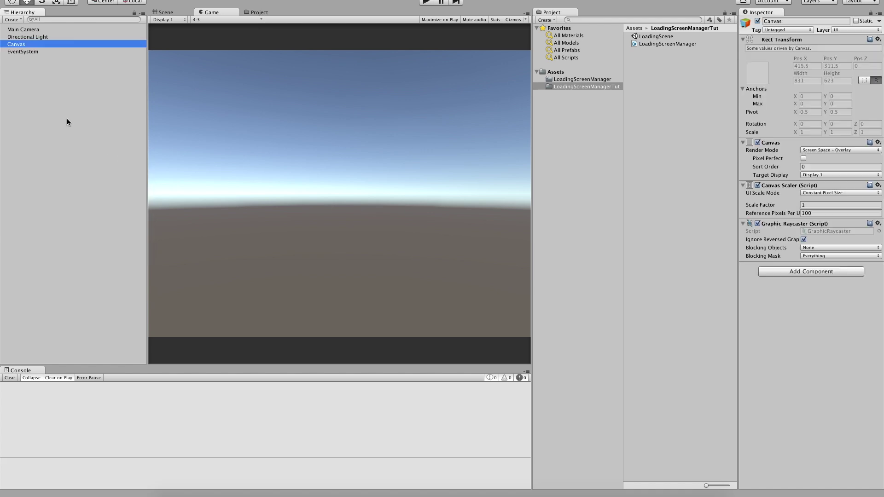
{"action": "left_click_drag", "start_coordinate": [678, 47], "coordinate": [772, 307]}
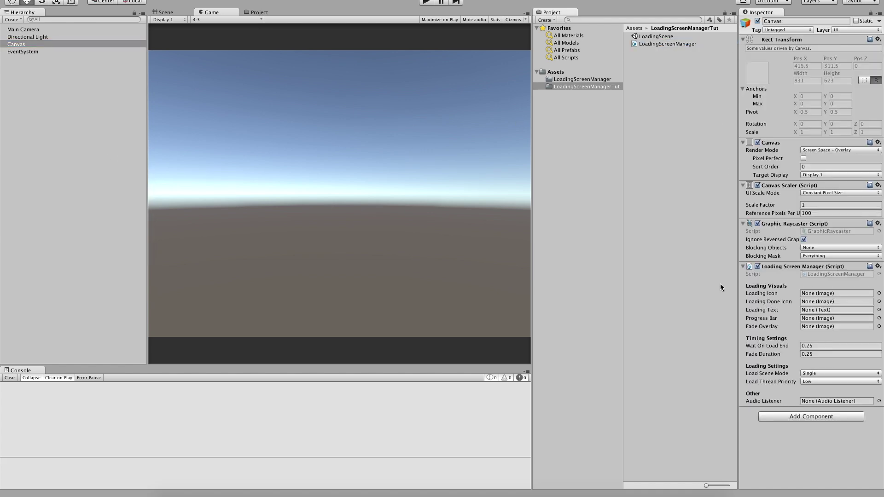
Remove the Graphic Raycaster component from the Canvas and collapse its Canvas and Canvas Scaler components
{"action": "right_click", "coordinate": [776, 224]}
{"action": "left_click", "coordinate": [814, 245]}
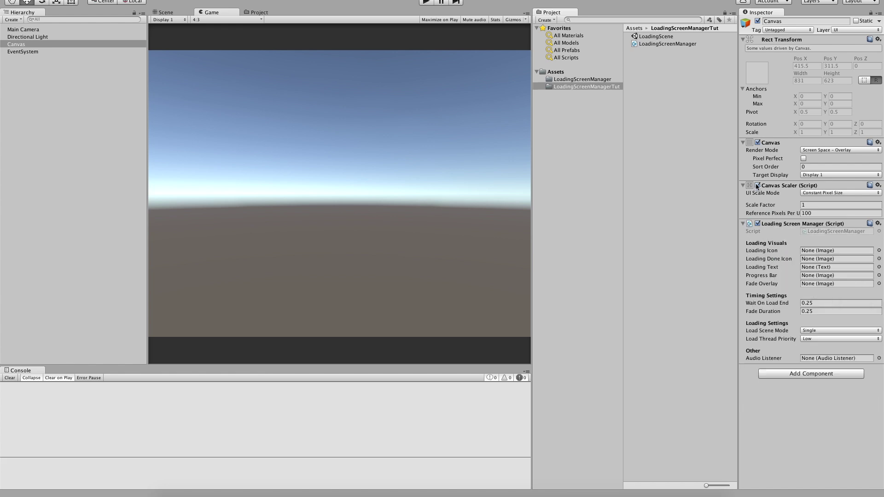
{"action": "left_click", "coordinate": [743, 142]}
{"action": "left_click", "coordinate": [743, 151]}
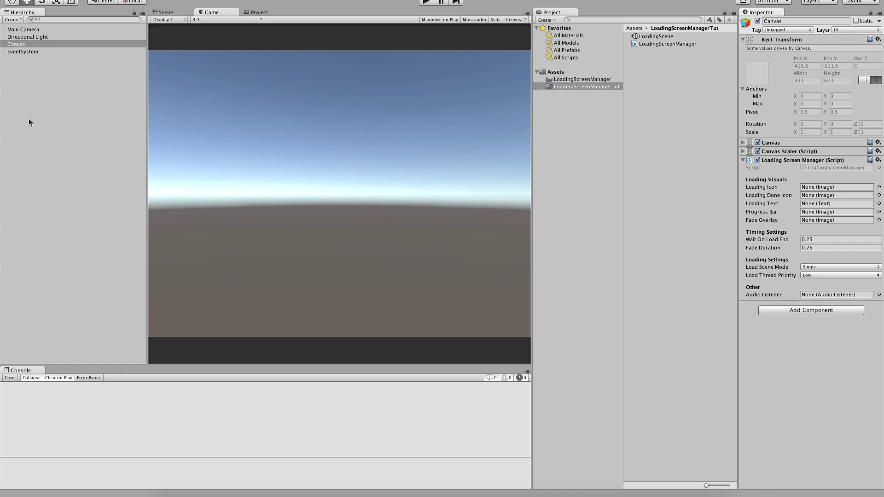
Add a UI Image as a child of the Canvas and set its color to black
{"action": "right_click", "coordinate": [40, 45]}
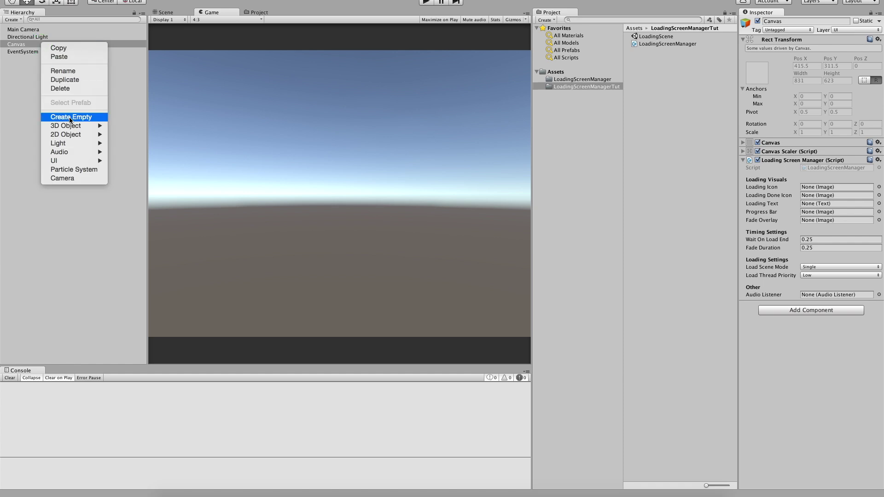
{"action": "mouse_move", "coordinate": [74, 161]}
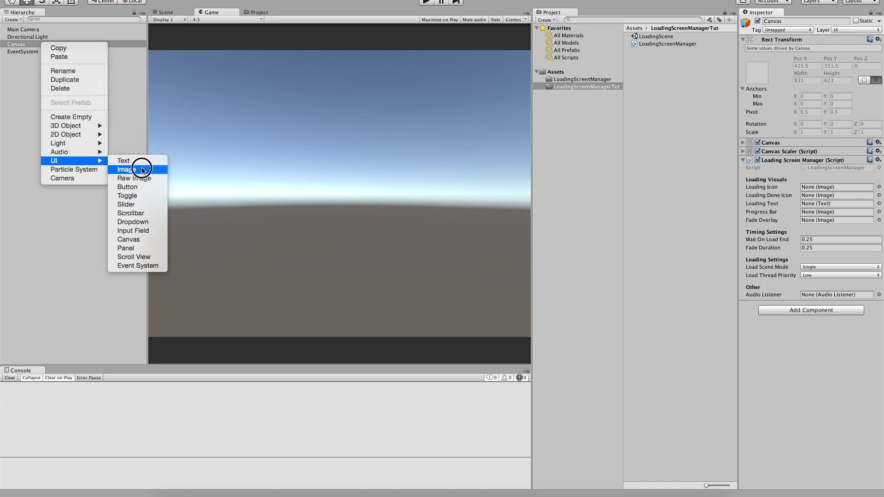
{"action": "left_click", "coordinate": [143, 170]}
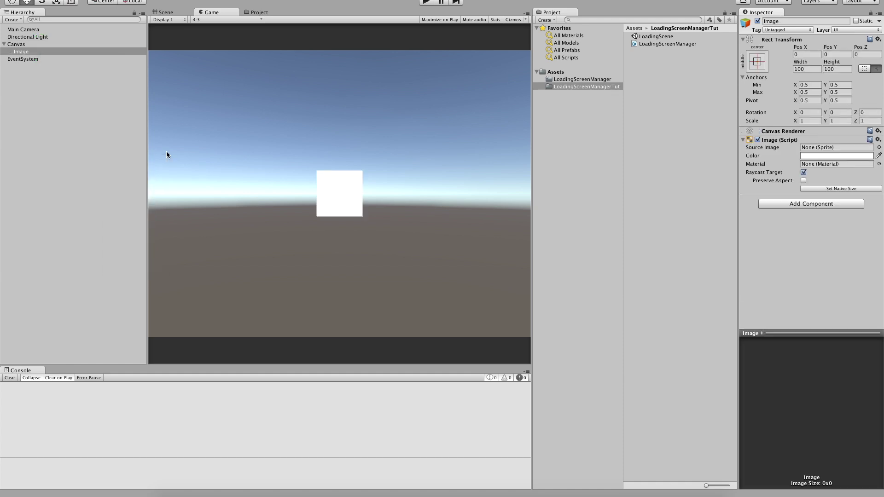
{"action": "left_click", "coordinate": [836, 156]}
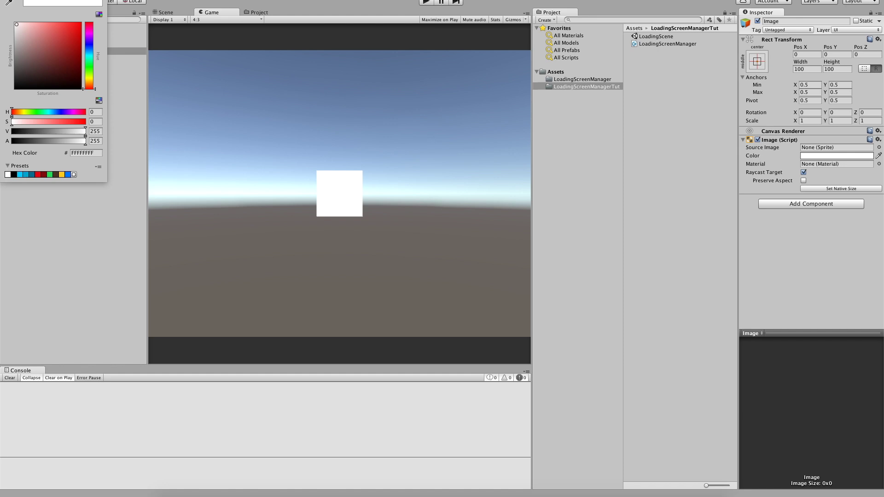
{"action": "left_click", "coordinate": [14, 175]}
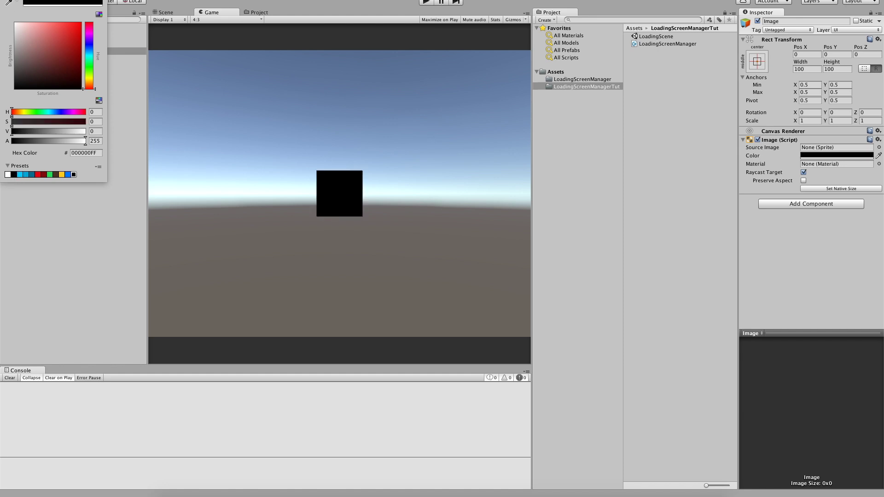
{"action": "left_click", "coordinate": [827, 112]}
Anchor the black image to stretch in both directions, also setting its position so it fills the whole canvas
{"action": "left_click", "coordinate": [758, 62]}
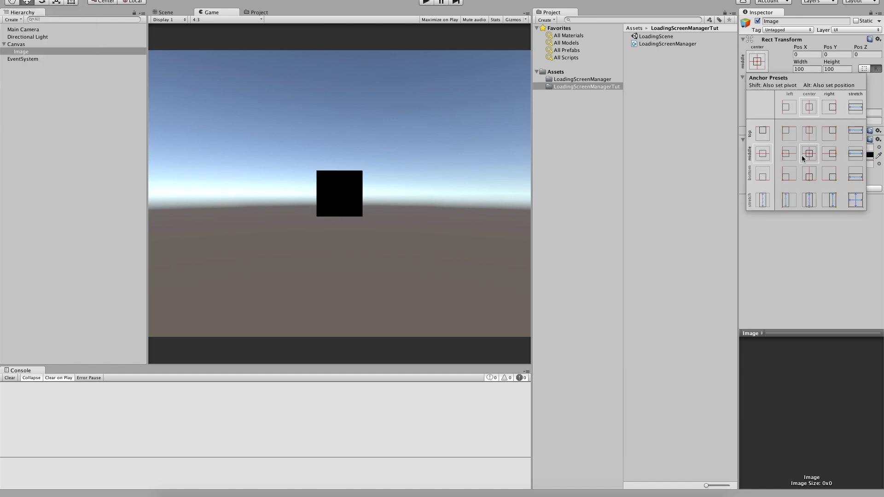
{"action": "left_click", "coordinate": [853, 205], "text": "alt"}
{"action": "left_click", "coordinate": [735, 203]}
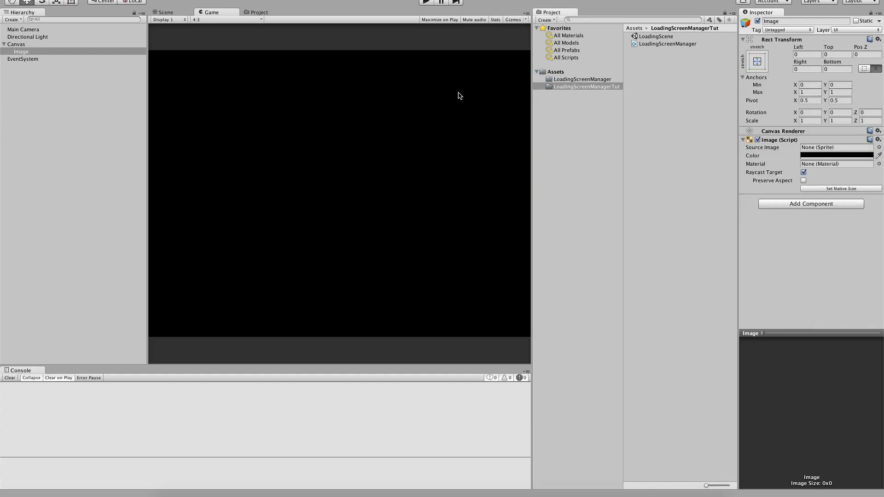
Rename the full-screen black image to FadeOut and deactivate the object
{"action": "left_click", "coordinate": [791, 21]}
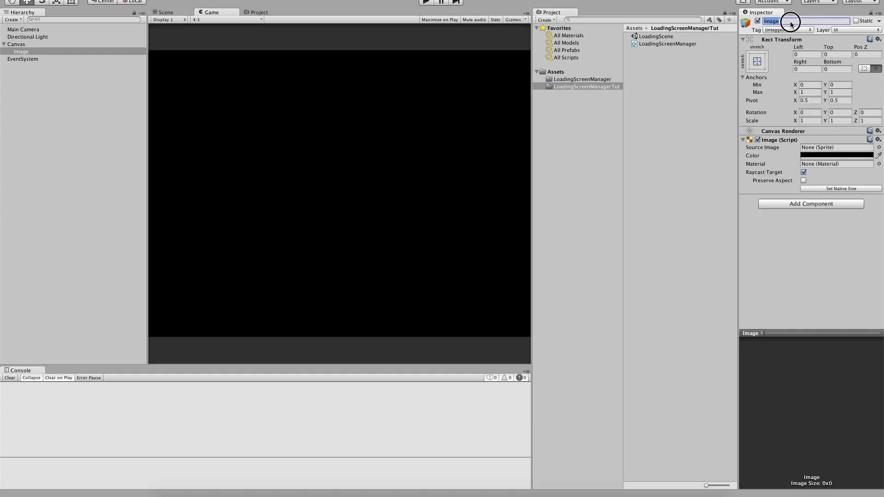
{"action": "type", "text": "FadeOut"}
{"action": "key", "text": "Return"}
{"action": "left_click", "coordinate": [758, 22]}
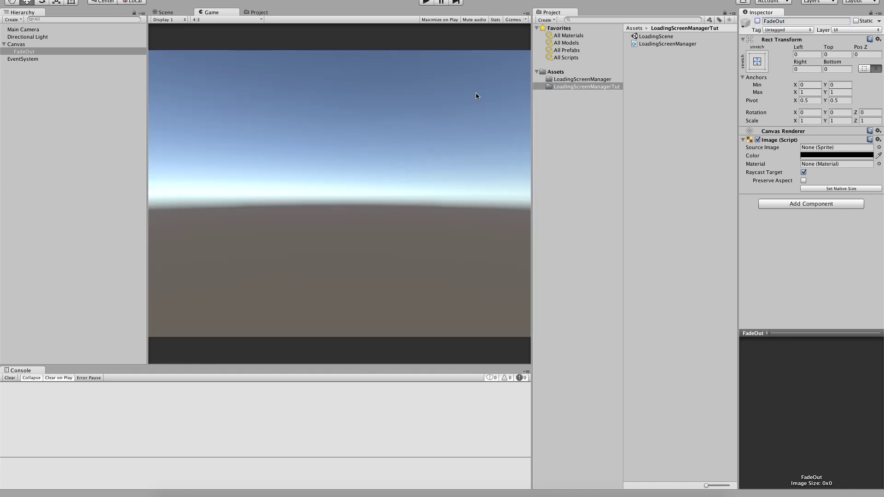
Add another UI Image under the Canvas and name it LoadingIcon
{"action": "right_click", "coordinate": [21, 44]}
{"action": "mouse_move", "coordinate": [73, 159]}
{"action": "left_click", "coordinate": [108, 167]}
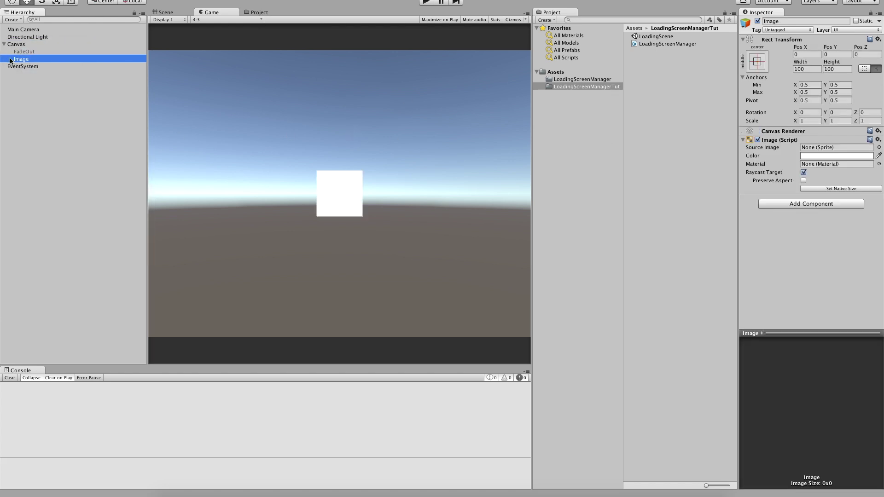
{"action": "key", "text": "Return"}
{"action": "type", "text": "LoadingIcon"}
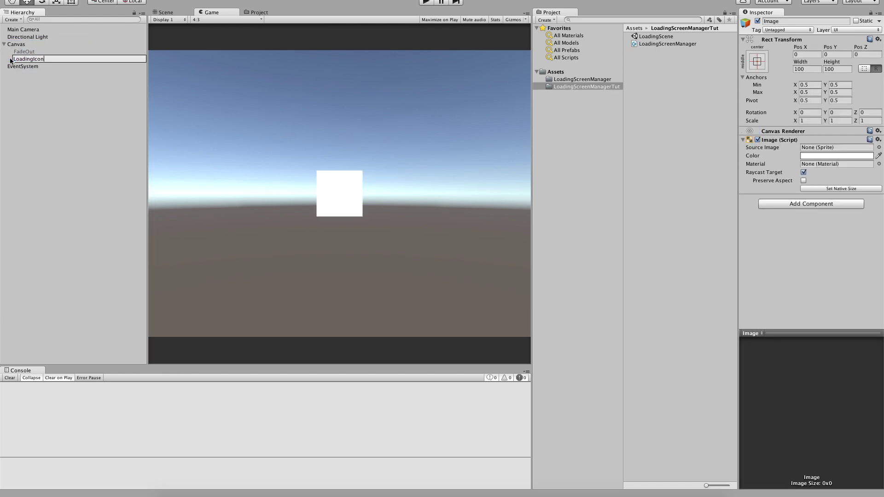
{"action": "key", "text": "Return"}
Duplicate LoadingIcon and rename the copy LoadingDoneIcon
{"action": "key", "text": "super+d"}
{"action": "key", "text": "Return"}
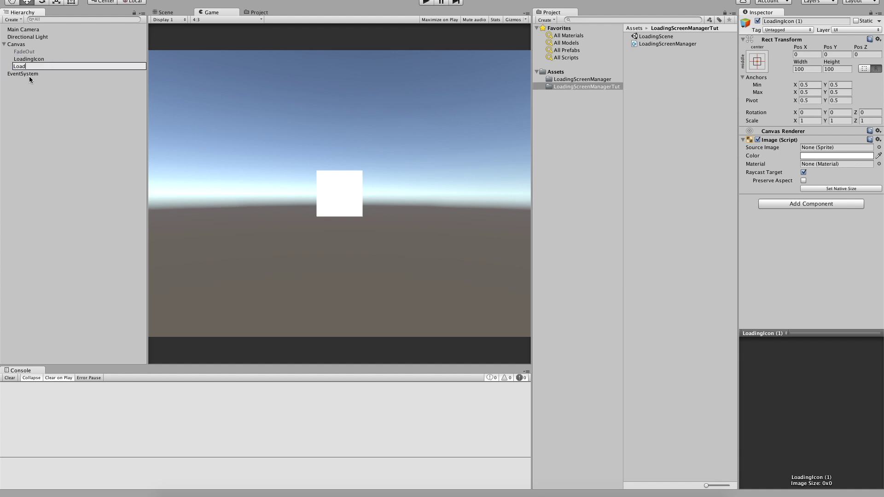
{"action": "type", "text": "LoadingDoneIcon"}
{"action": "key", "text": "Return"}
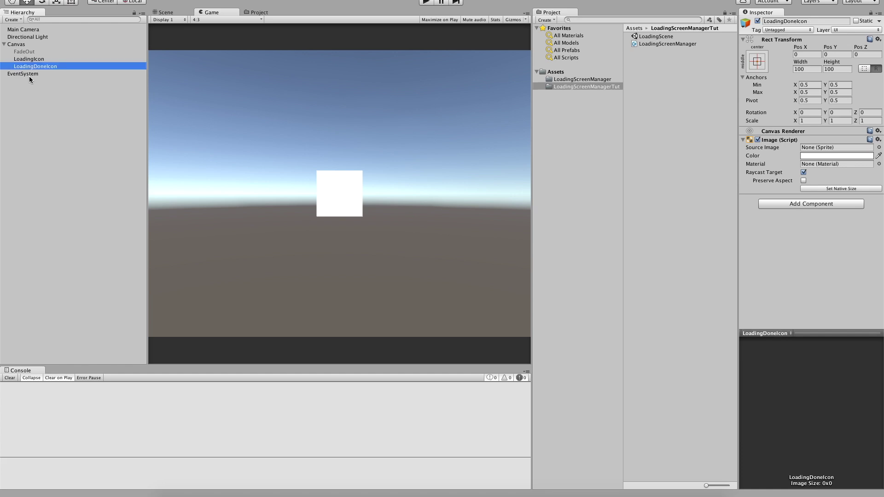
Set the color of the LoadingDoneIcon image to bright red
{"action": "left_click", "coordinate": [820, 156]}
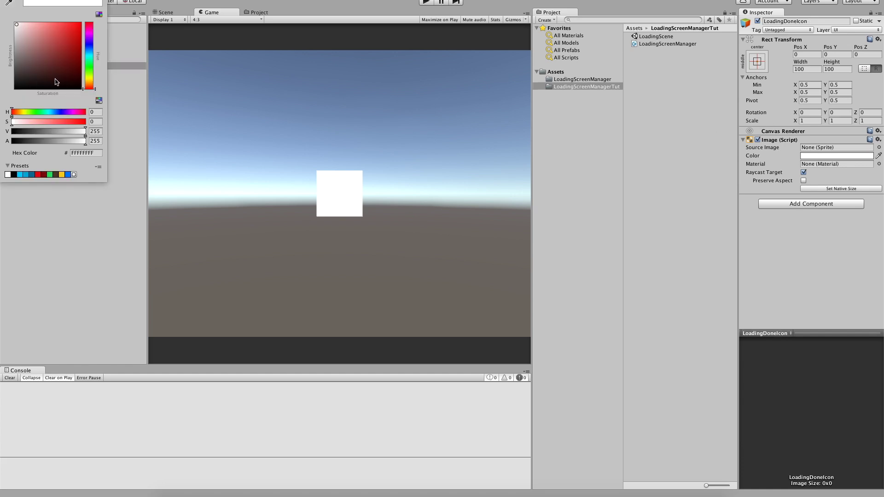
{"action": "left_click_drag", "start_coordinate": [56, 83], "coordinate": [79, 24]}
{"action": "left_click", "coordinate": [632, 142]}
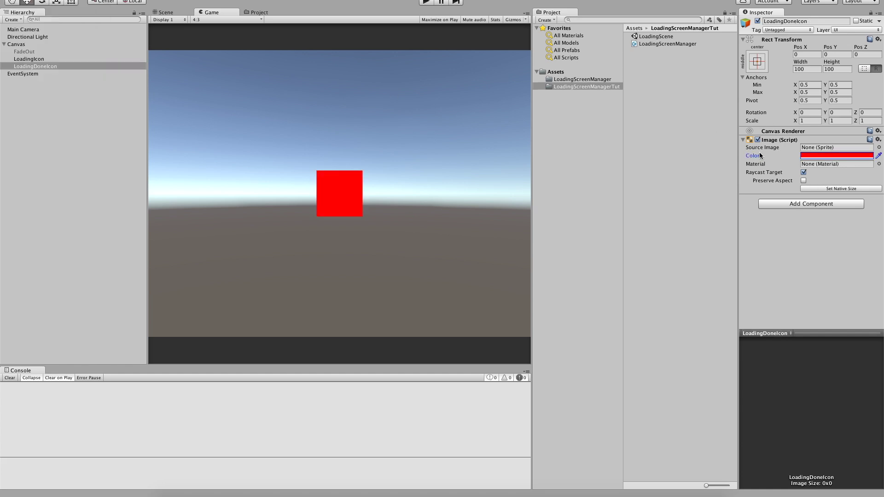
Set the source image of LoadingDoneIcon to the InputFieldBackground sprite
{"action": "left_click", "coordinate": [879, 147]}
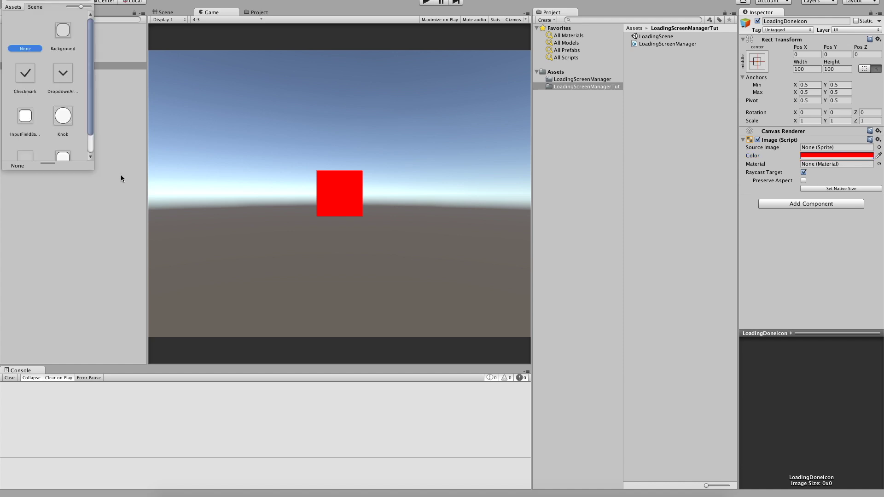
{"action": "left_click", "coordinate": [57, 121]}
{"action": "left_click", "coordinate": [24, 119]}
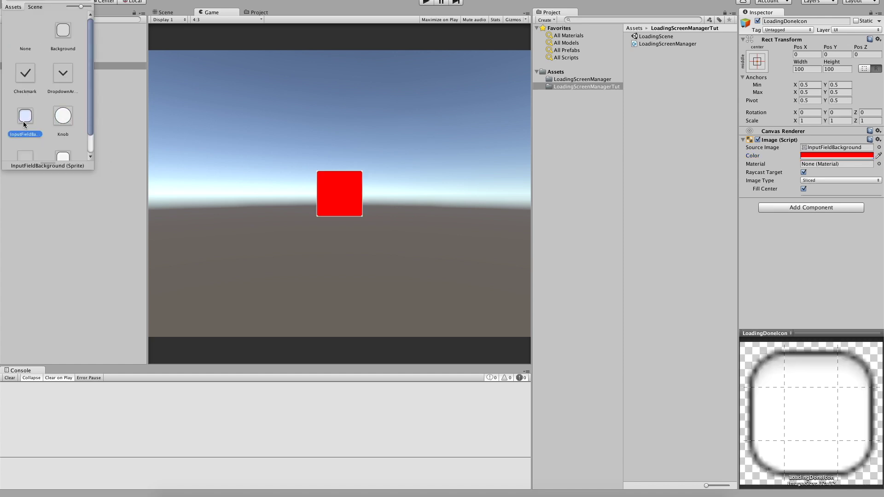
{"action": "left_click", "coordinate": [67, 30]}
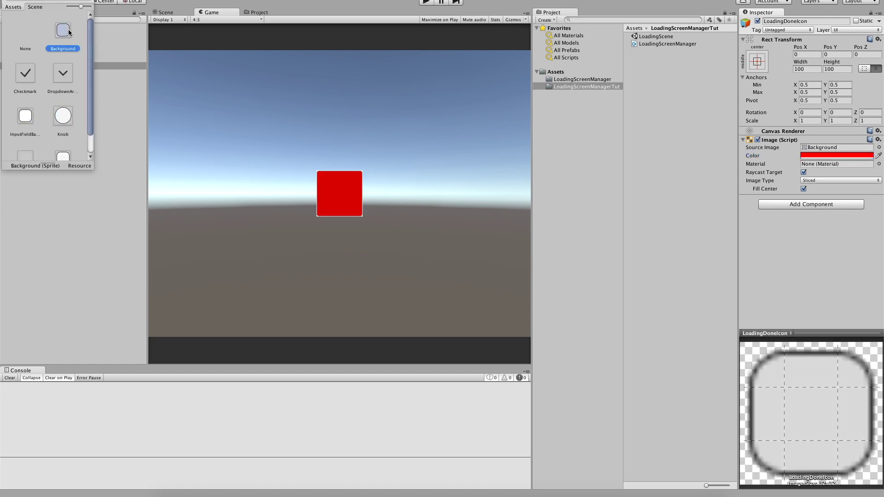
{"action": "left_click", "coordinate": [63, 118]}
{"action": "left_click", "coordinate": [25, 117]}
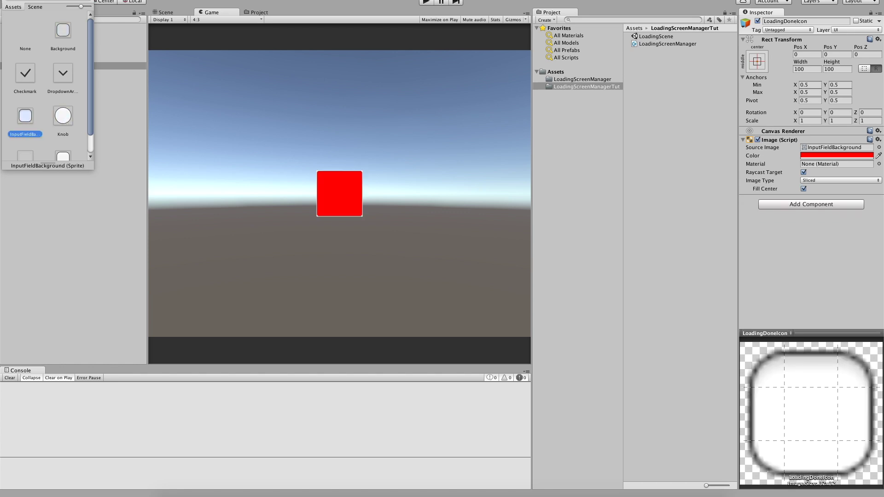
Assign the InputFieldBackground sprite as the source image of LoadingIcon
{"action": "left_click", "coordinate": [29, 58]}
{"action": "left_click", "coordinate": [879, 147]}
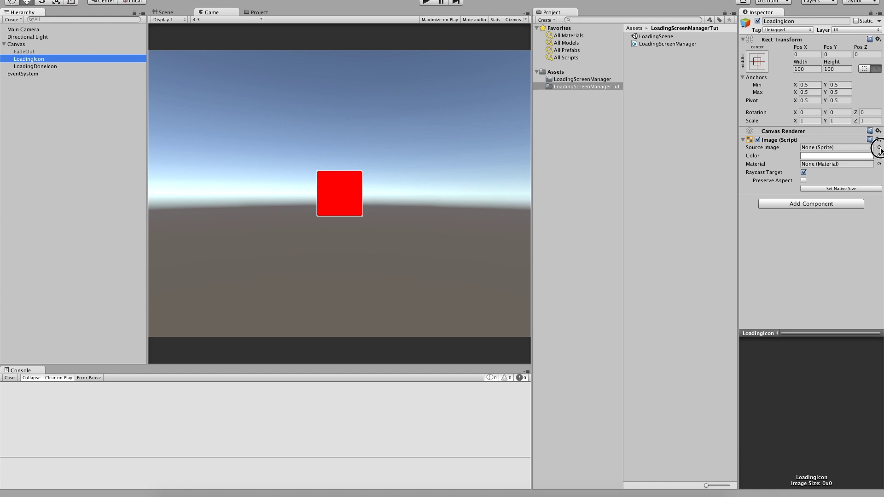
{"action": "left_click", "coordinate": [24, 117]}
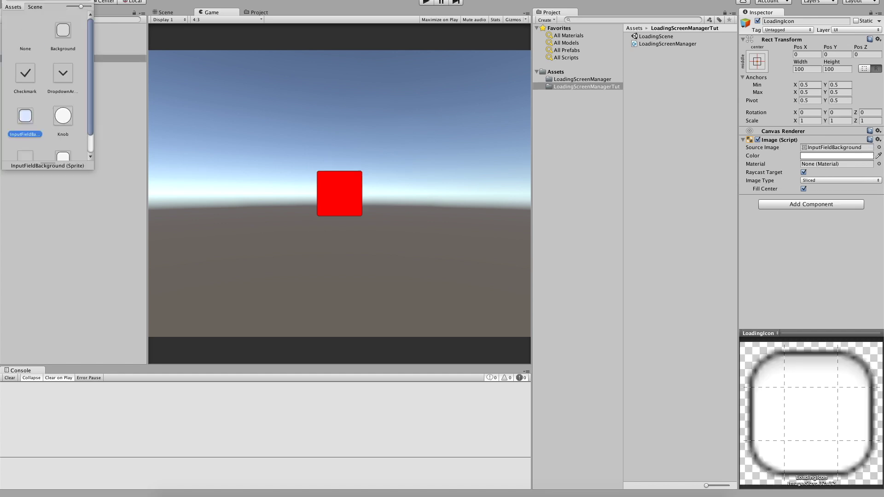
{"action": "key", "text": "Return"}
Add a UI Text object under the Canvas
{"action": "right_click", "coordinate": [20, 43]}
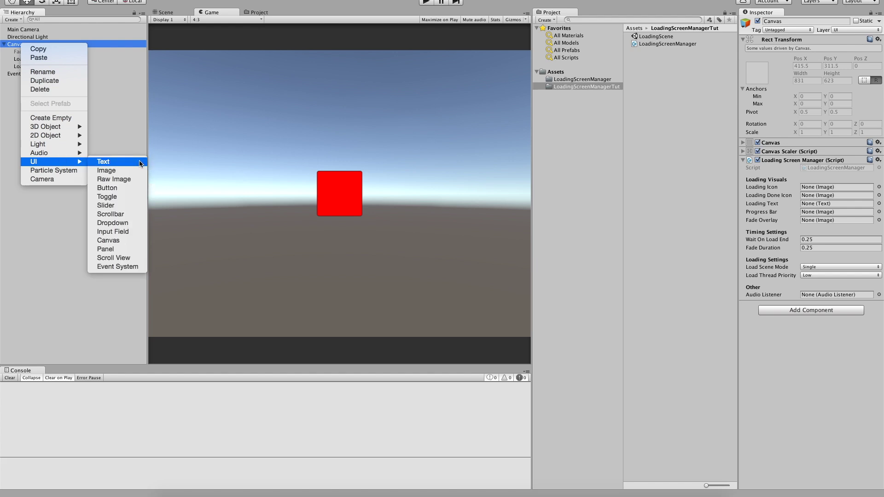
{"action": "left_click", "coordinate": [648, 155]}
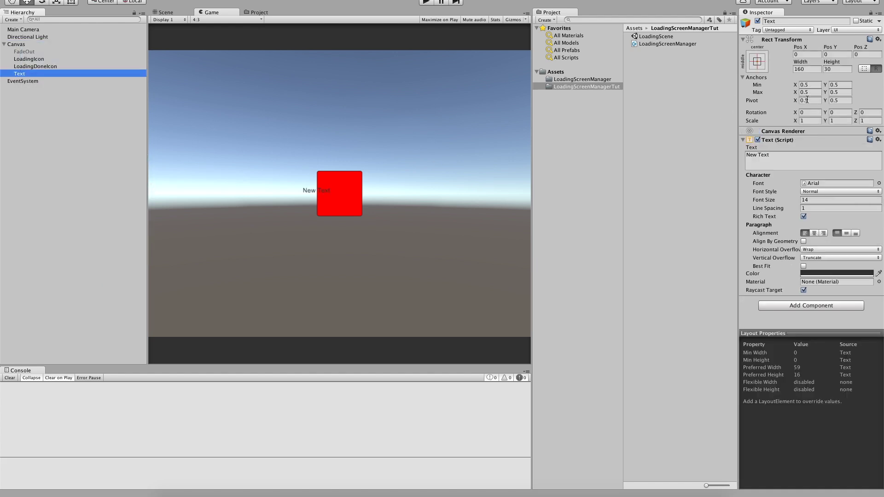
{"action": "left_click", "coordinate": [808, 100]}
{"action": "type", "text": "0"}
{"action": "left_click", "coordinate": [810, 85]}
{"action": "type", "text": "0"}
{"action": "left_click", "coordinate": [811, 93]}
{"action": "type", "text": "0"}
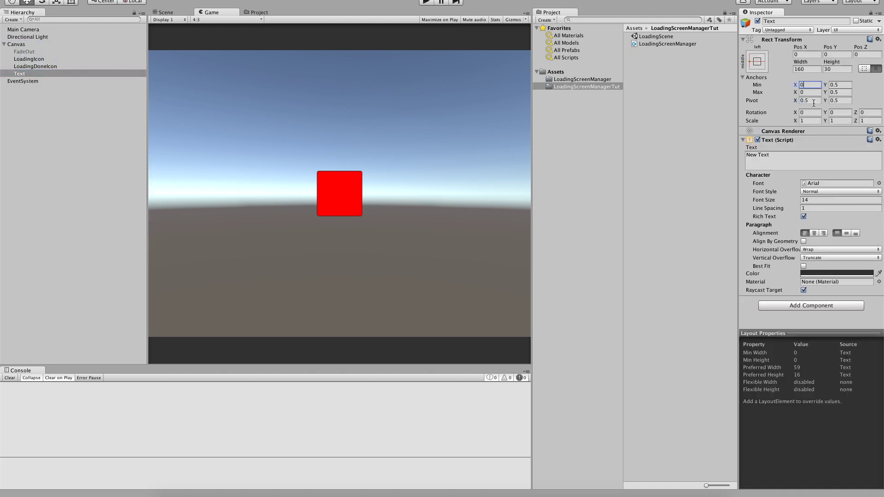
{"action": "left_click", "coordinate": [810, 100]}
{"action": "left_click", "coordinate": [811, 86]}
{"action": "type", "text": "0.5"}
Anchor the new text to the bottom center, with anchor min, max and pivot at X 0.5 and Y 0
{"action": "left_click", "coordinate": [839, 100]}
{"action": "type", "text": "00"}
{"action": "left_click", "coordinate": [839, 86]}
{"action": "type", "text": "0"}
{"action": "left_click", "coordinate": [811, 100]}
{"action": "type", "text": "0.5"}
Set the text's Pos Y to 100, its width to 250 and its height to 50
{"action": "left_click", "coordinate": [834, 54]}
{"action": "type", "text": "100"}
{"action": "left_click", "coordinate": [817, 69]}
{"action": "type", "text": "5"}
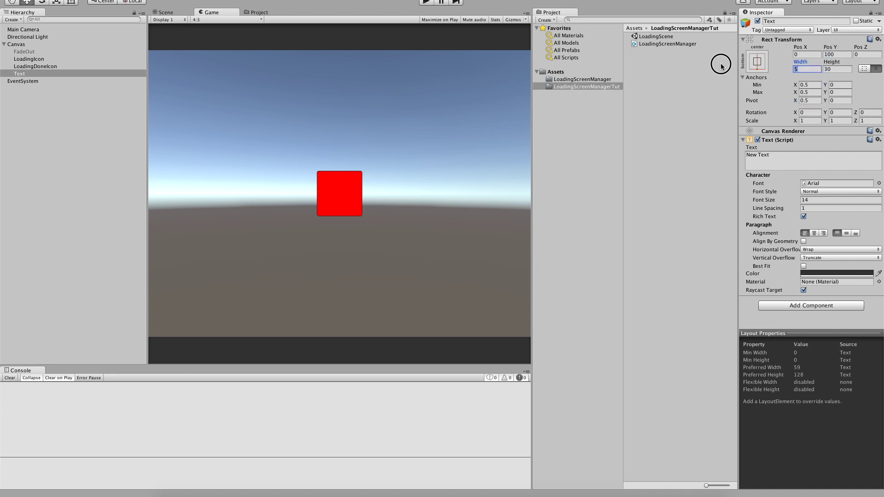
{"action": "type", "text": "0"}
{"action": "key", "text": "Tab"}
{"action": "type", "text": "50"}
Format the text with font size 30, horizontally centered alignment and bold style
{"action": "left_click", "coordinate": [810, 200]}
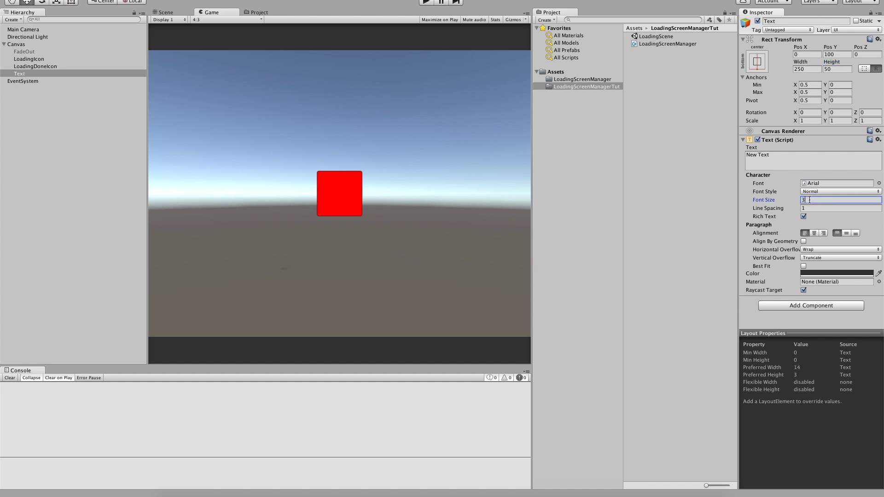
{"action": "type", "text": "30"}
{"action": "left_click", "coordinate": [815, 233]}
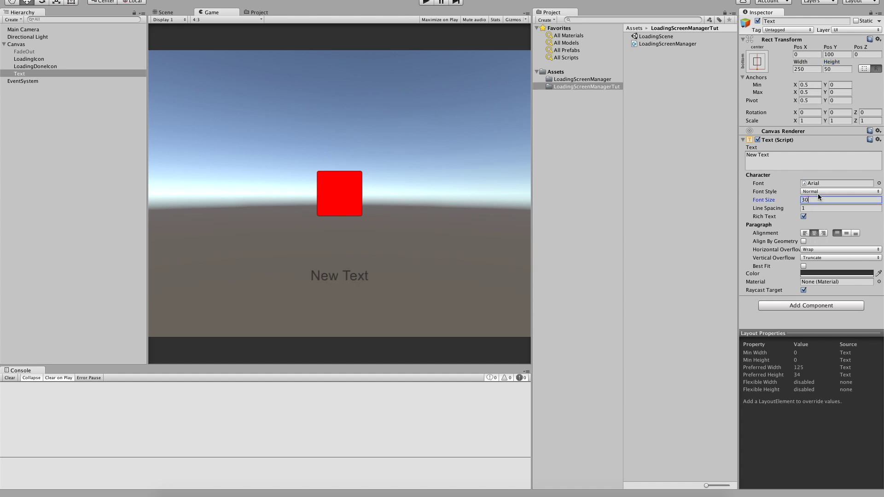
{"action": "left_click", "coordinate": [818, 192]}
{"action": "left_click", "coordinate": [819, 201]}
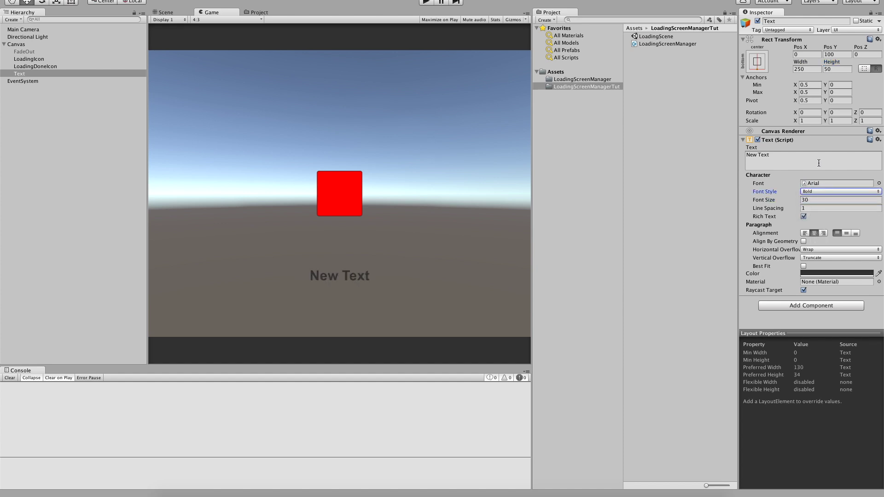
Rename the Text object to LoadingText
{"action": "left_click_drag", "start_coordinate": [747, 157], "coordinate": [801, 157]}
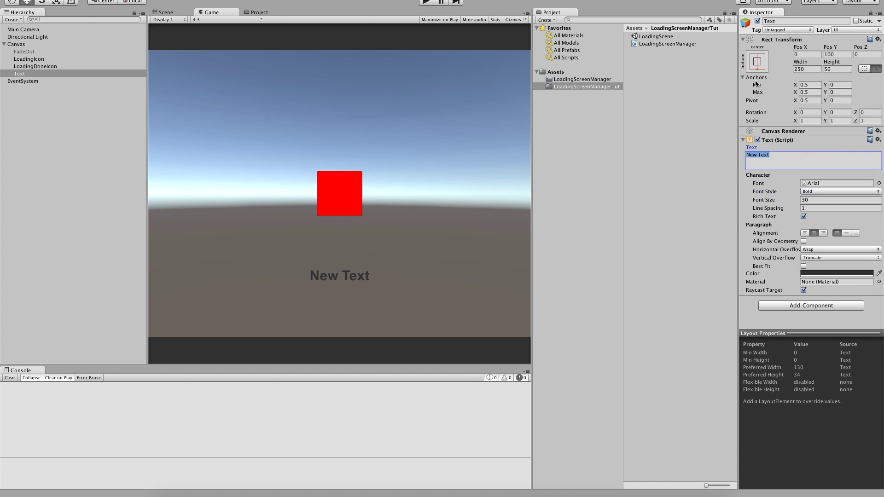
{"action": "left_click", "coordinate": [60, 74]}
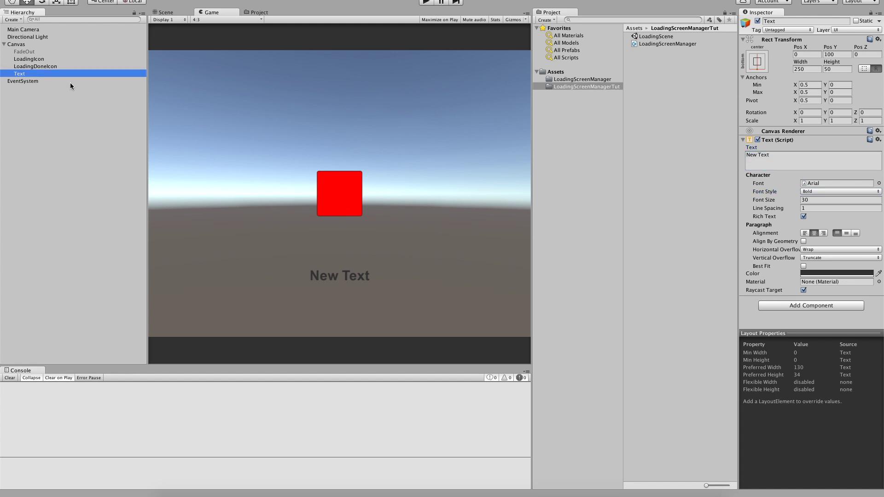
{"action": "key", "text": "Return"}
{"action": "type", "text": "LoadingText"}
{"action": "key", "text": "Return"}
Add a UI Image under the Canvas and use the UISprite sprite as its source image
{"action": "right_click", "coordinate": [18, 45]}
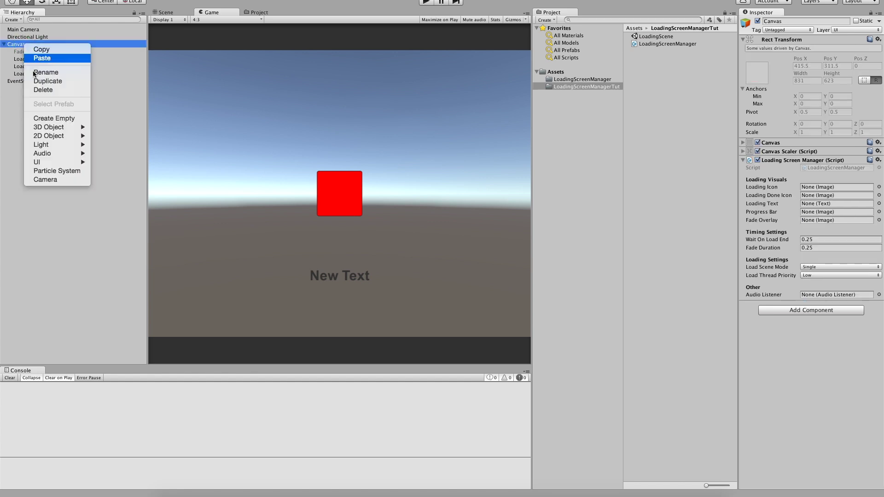
{"action": "mouse_move", "coordinate": [73, 162]}
{"action": "left_click", "coordinate": [110, 171]}
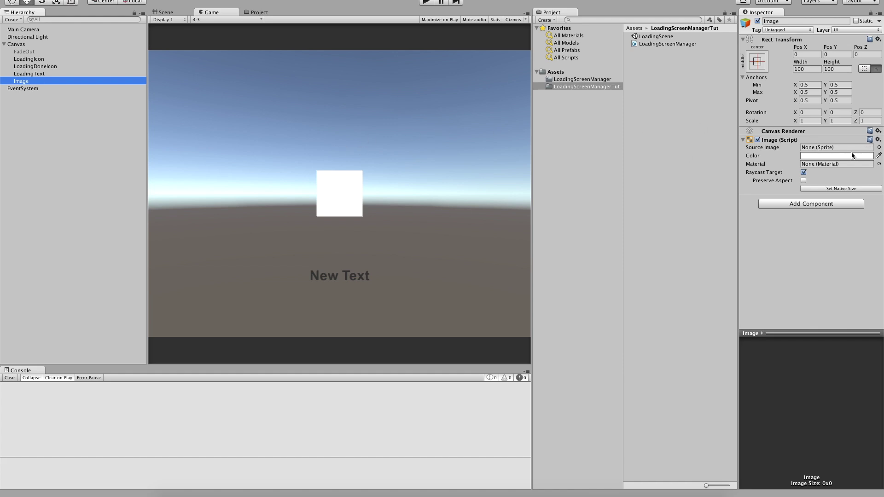
{"action": "left_click", "coordinate": [879, 148]}
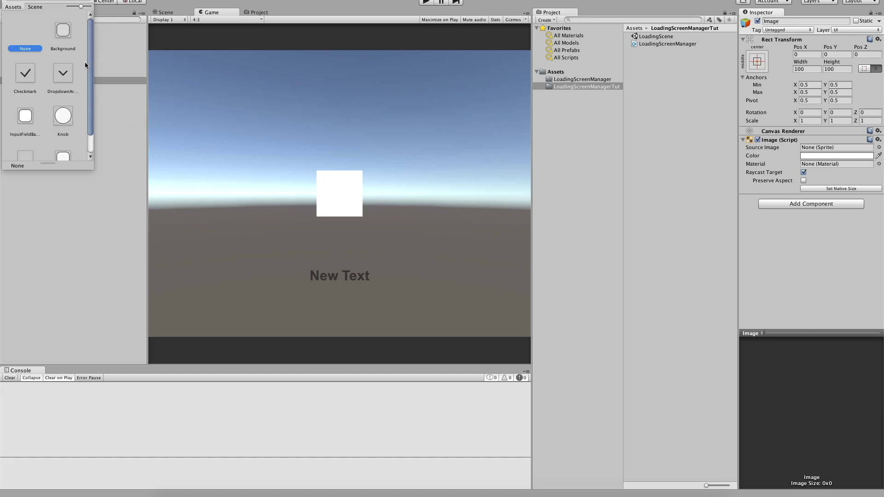
{"action": "scroll", "coordinate": [86, 87], "scroll_direction": "down", "scroll_amount": 2}
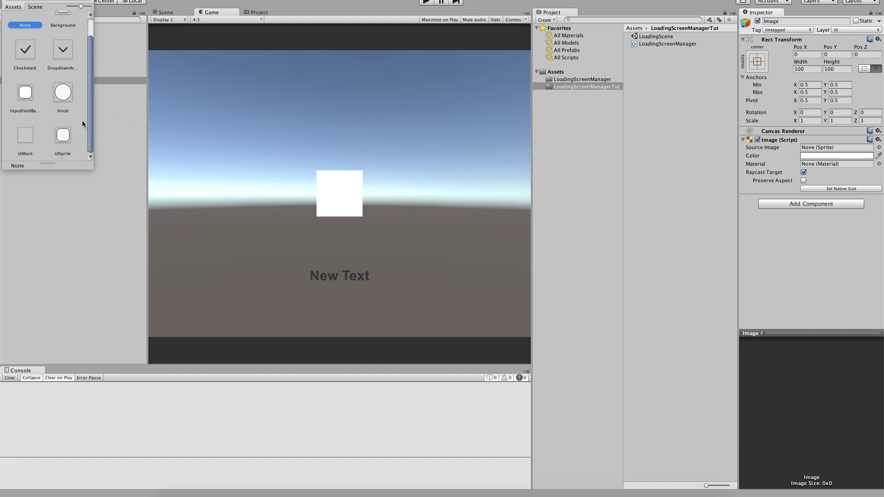
{"action": "left_click", "coordinate": [62, 135]}
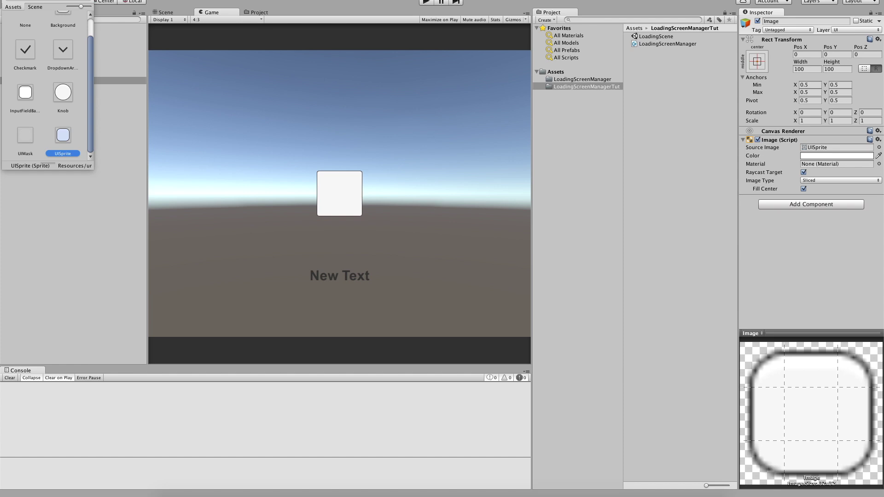
Set the new image's type to Filled with the Horizontal fill method and a fill amount of 1
{"action": "left_click", "coordinate": [854, 181]}
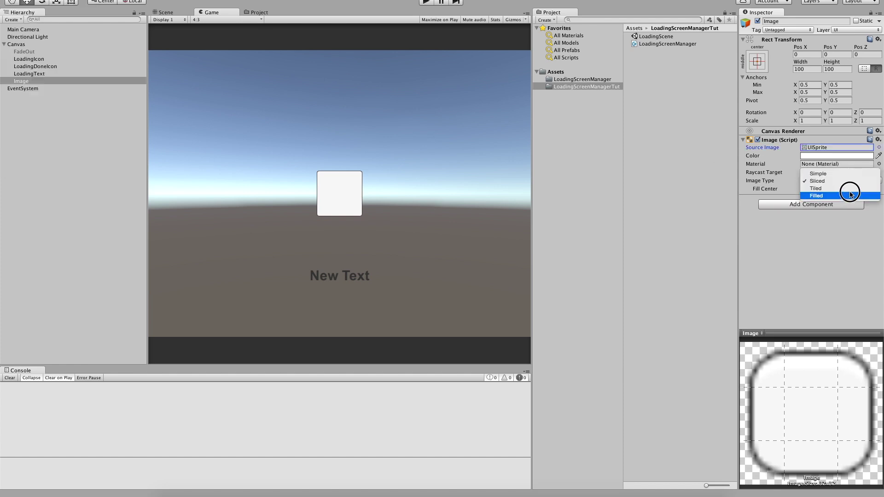
{"action": "left_click", "coordinate": [849, 195]}
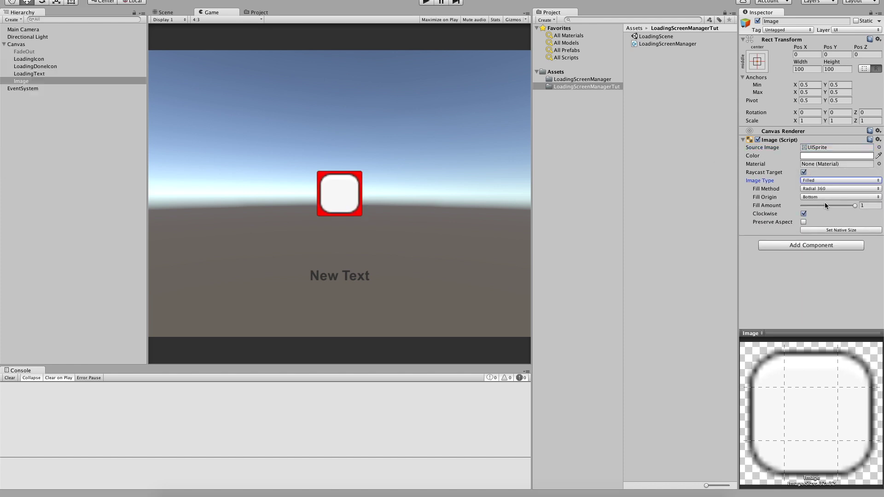
{"action": "left_click", "coordinate": [823, 190]}
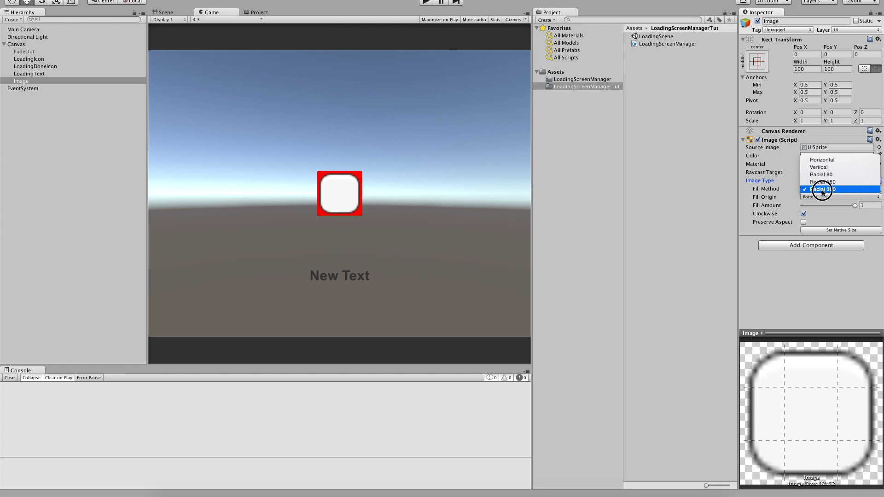
{"action": "left_click", "coordinate": [824, 158]}
{"action": "left_click_drag", "start_coordinate": [855, 208], "coordinate": [883, 205]}
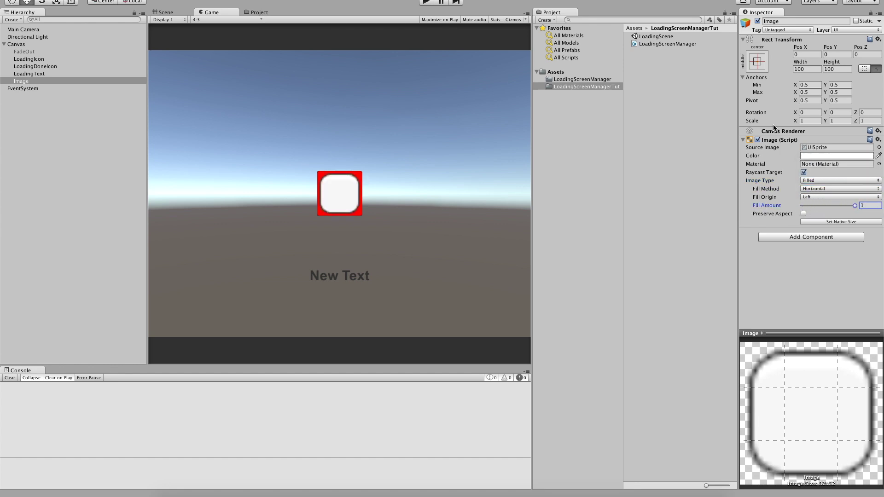
Fit the image to LoadingText's area by parenting and stretching it there, and return it to the Canvas directly above LoadingText in the hierarchy
{"action": "left_click_drag", "start_coordinate": [19, 82], "coordinate": [28, 74]}
{"action": "left_click", "coordinate": [758, 61]}
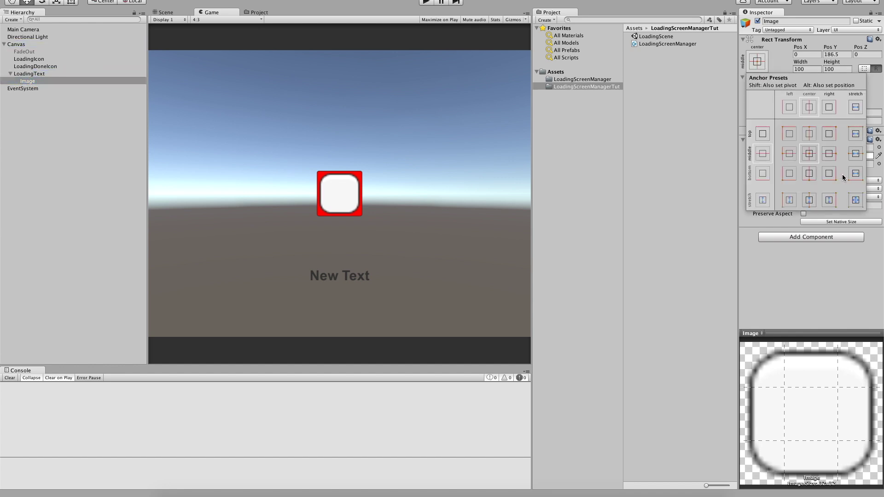
{"action": "left_click", "coordinate": [855, 199], "text": "alt"}
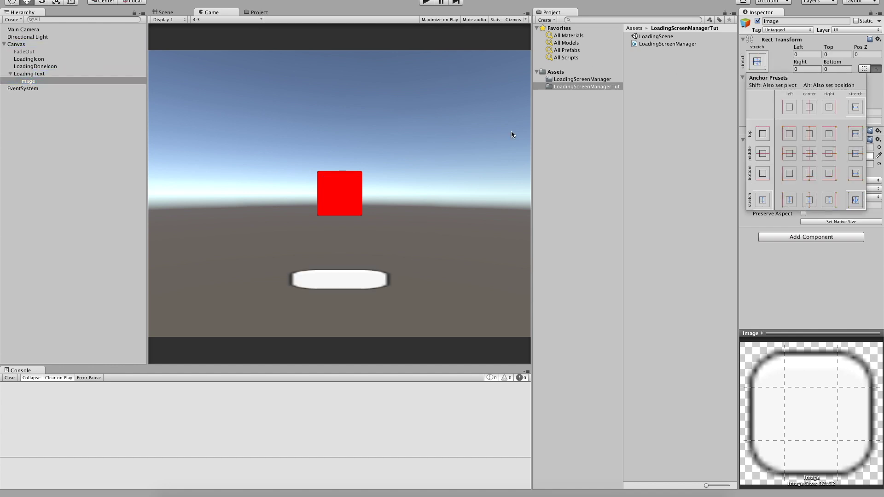
{"action": "left_click", "coordinate": [32, 80]}
{"action": "left_click_drag", "start_coordinate": [30, 79], "coordinate": [34, 69]}
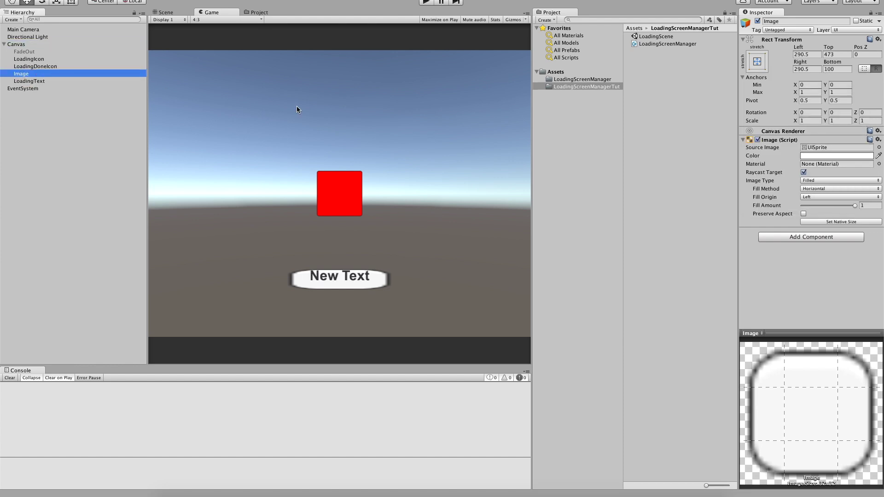
Align the LoadingText text vertically to the middle
{"action": "left_click", "coordinate": [53, 81]}
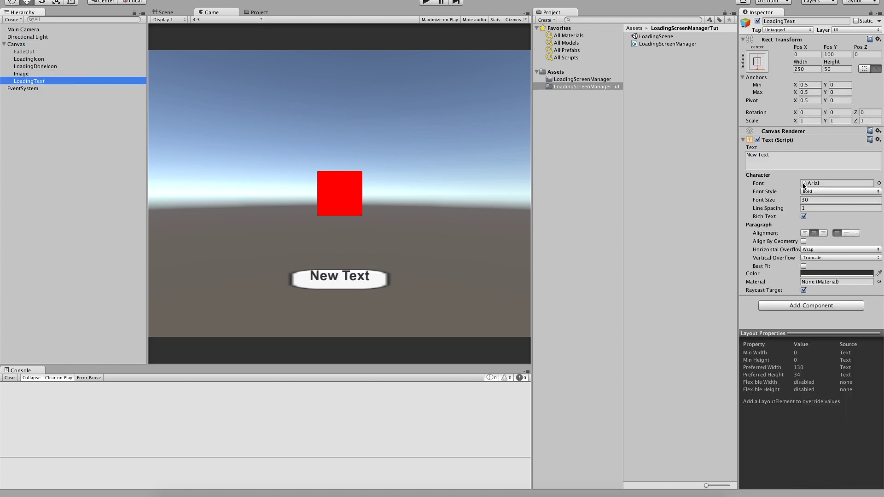
{"action": "left_click", "coordinate": [844, 233]}
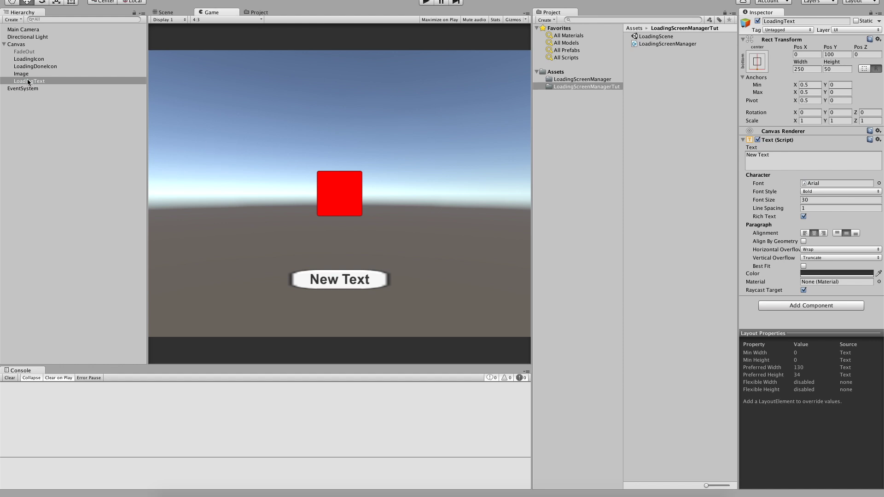
Move FadeOut to the end of the Canvas's children and toggle it on and off to check the overlay
{"action": "left_click", "coordinate": [24, 51]}
{"action": "left_click_drag", "start_coordinate": [24, 51], "coordinate": [26, 44]}
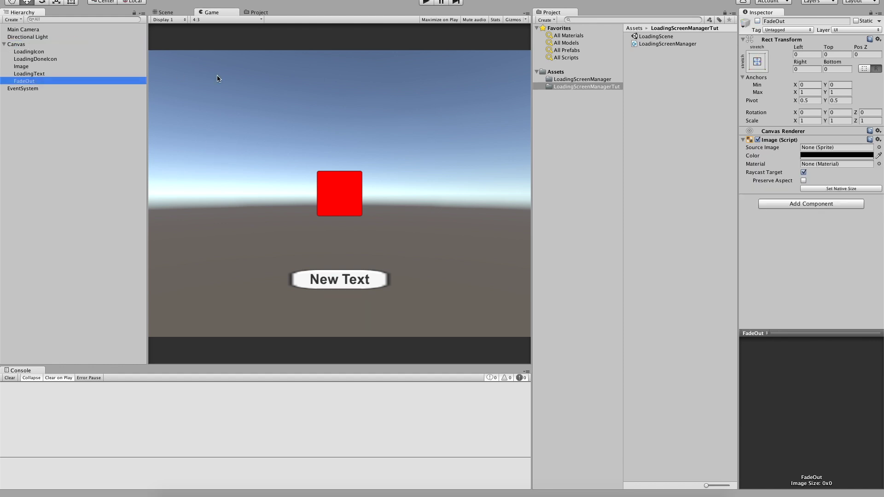
{"action": "left_click", "coordinate": [758, 21]}
{"action": "left_click", "coordinate": [757, 21]}
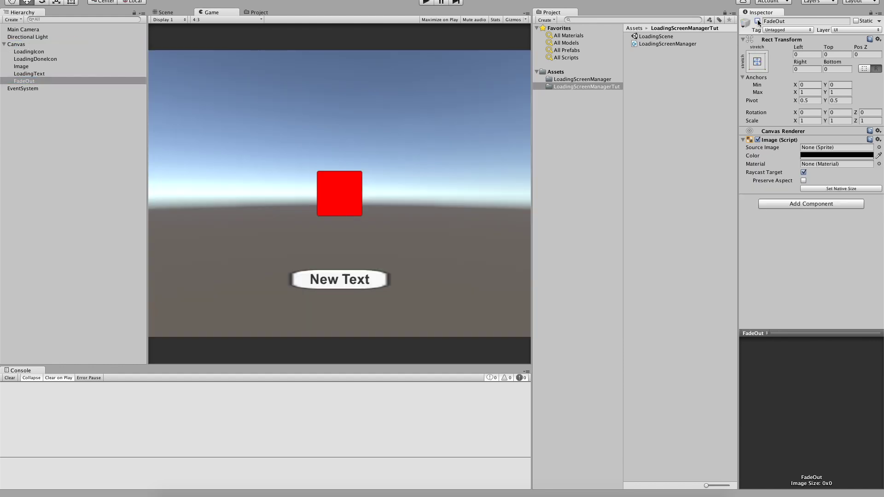
Assign LoadingIcon, LoadingDoneIcon, LoadingText, Image as Progress Bar and FadeOut as Fade Overlay in the Canvas's Loading Screen Manager
{"action": "left_click", "coordinate": [23, 46]}
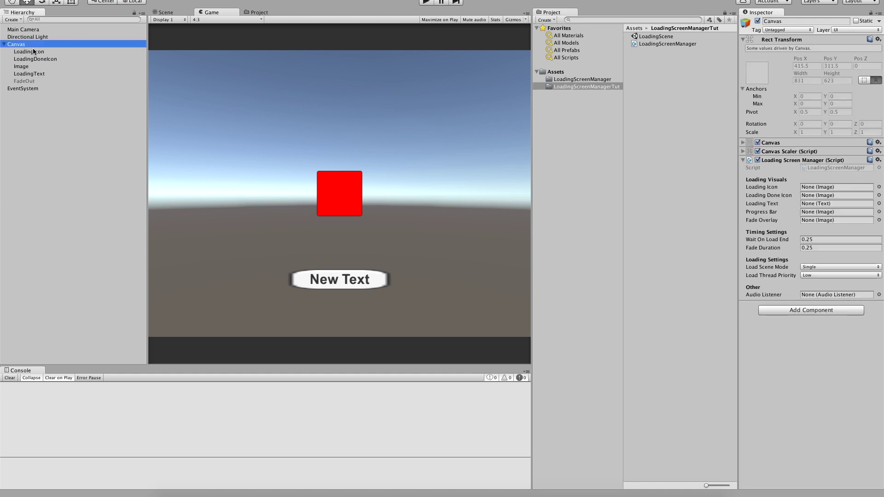
{"action": "left_click_drag", "start_coordinate": [32, 52], "coordinate": [839, 191]}
{"action": "left_click_drag", "start_coordinate": [42, 56], "coordinate": [828, 198]}
{"action": "left_click_drag", "start_coordinate": [29, 67], "coordinate": [829, 212]}
{"action": "left_click_drag", "start_coordinate": [26, 73], "coordinate": [829, 203]}
{"action": "left_click_drag", "start_coordinate": [12, 83], "coordinate": [835, 220]}
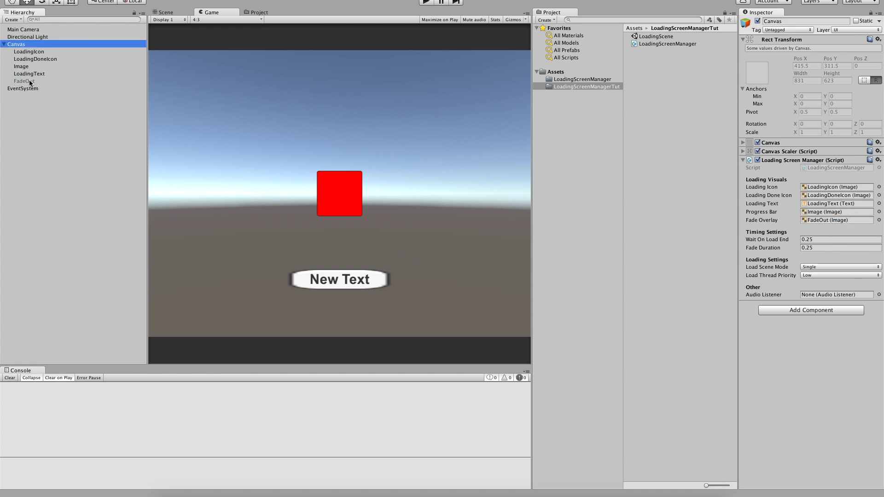
Rename the Image object under the Canvas to ProgressBar
{"action": "left_click", "coordinate": [21, 67]}
{"action": "key", "text": "Return"}
{"action": "type", "text": "Prog"}
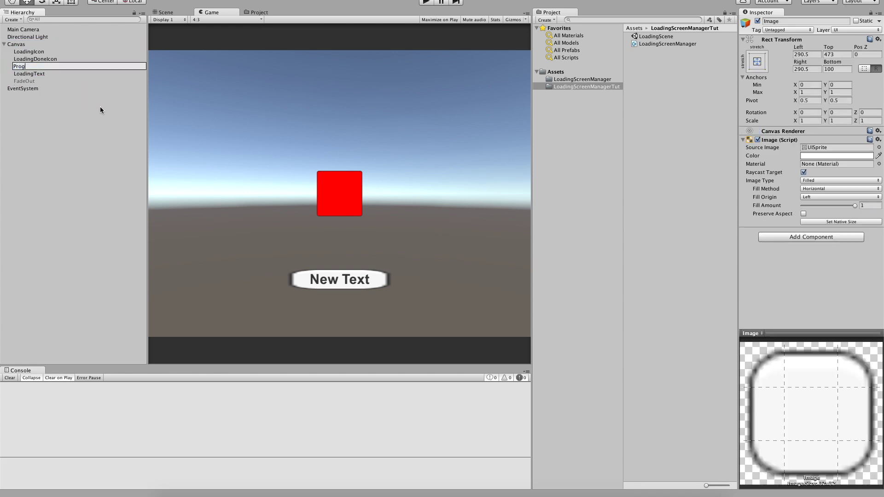
{"action": "type", "text": "ressBar"}
{"action": "key", "text": "Return"}
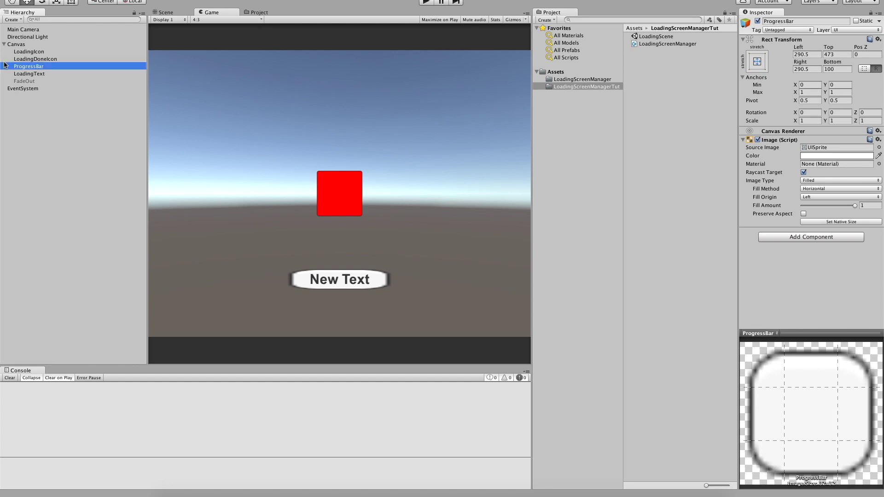
Activate the FadeOut object and select the Canvas to check its Loading Screen Manager references
{"action": "left_click", "coordinate": [43, 82]}
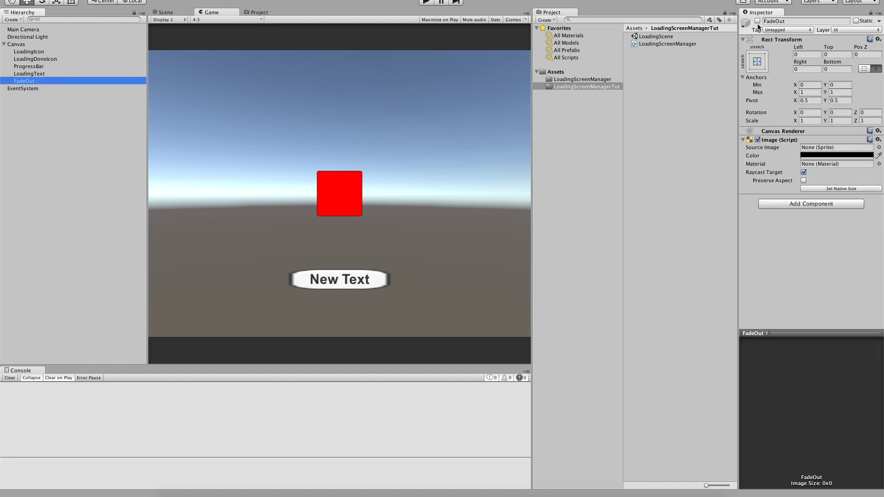
{"action": "left_click", "coordinate": [758, 21]}
{"action": "left_click", "coordinate": [23, 44]}
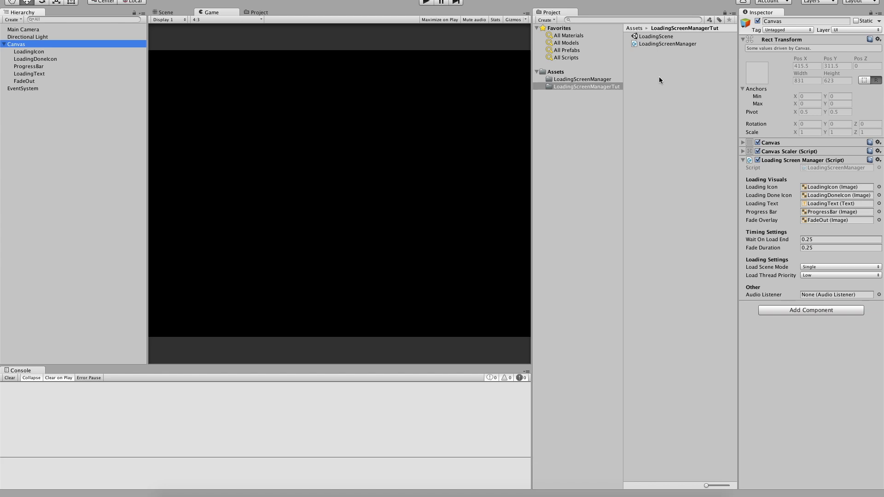
Create a scene named StartScene in the LoadingScreenManagerTut folder and open it without saving the changes to LoadingScene
{"action": "right_click", "coordinate": [658, 78]}
{"action": "mouse_move", "coordinate": [668, 81]}
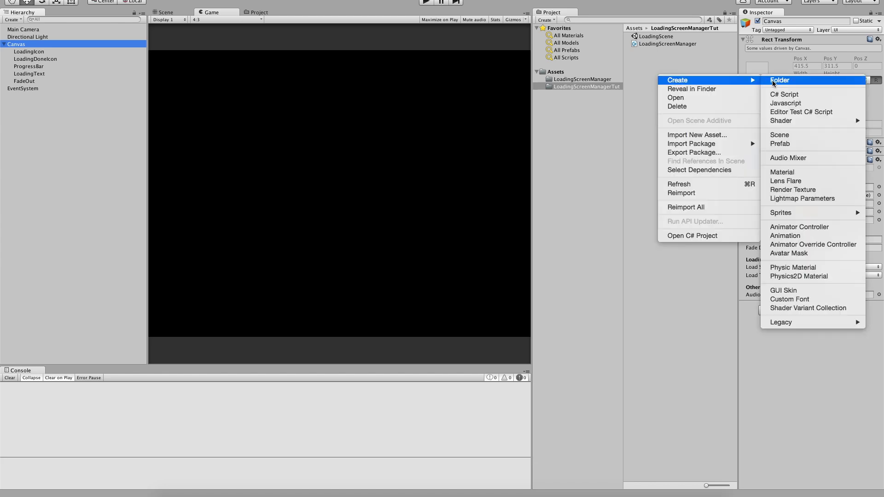
{"action": "left_click", "coordinate": [798, 134]}
{"action": "type", "text": "StartS"}
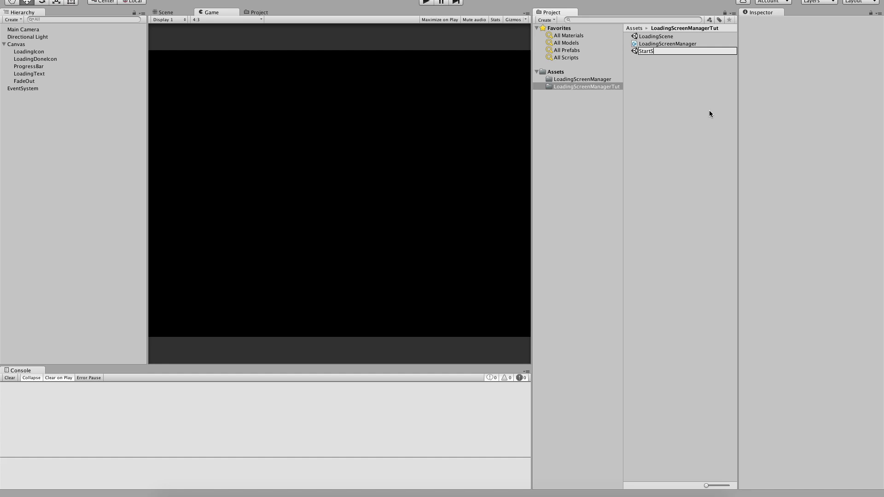
{"action": "type", "text": "cene"}
{"action": "key", "text": "Return"}
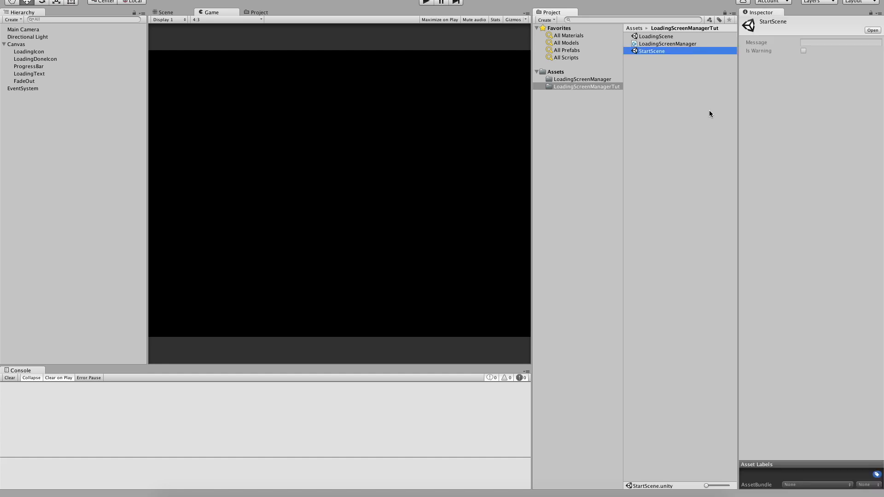
{"action": "double_click", "coordinate": [641, 52]}
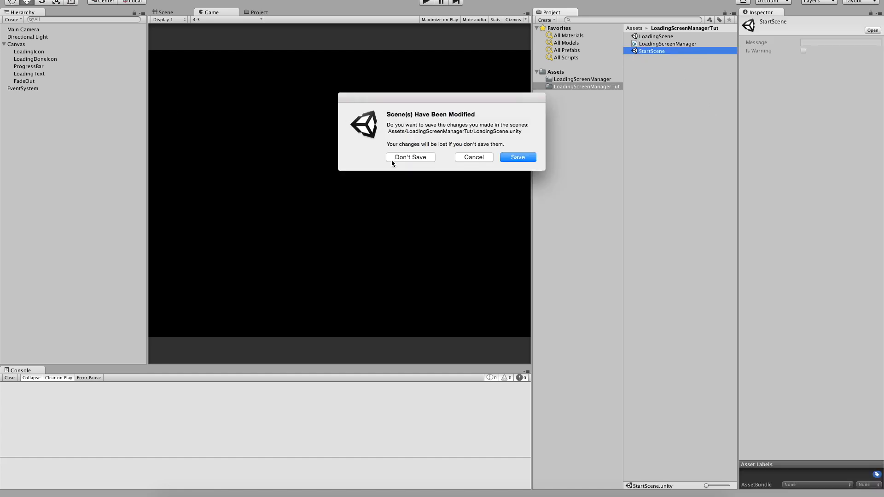
{"action": "left_click", "coordinate": [392, 159]}
Add a UI Image to the StartScene and set its colour to light blue, hex 00C8FFFF
{"action": "right_click", "coordinate": [70, 91]}
{"action": "mouse_move", "coordinate": [94, 208]}
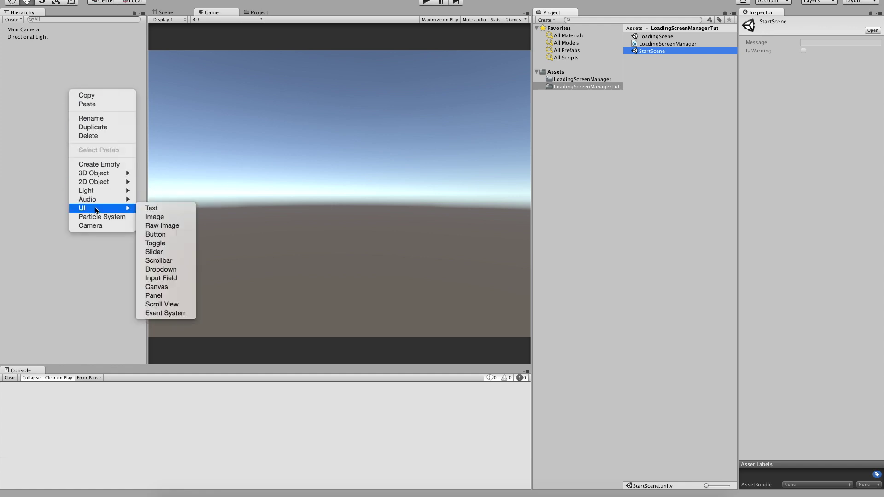
{"action": "left_click", "coordinate": [184, 216]}
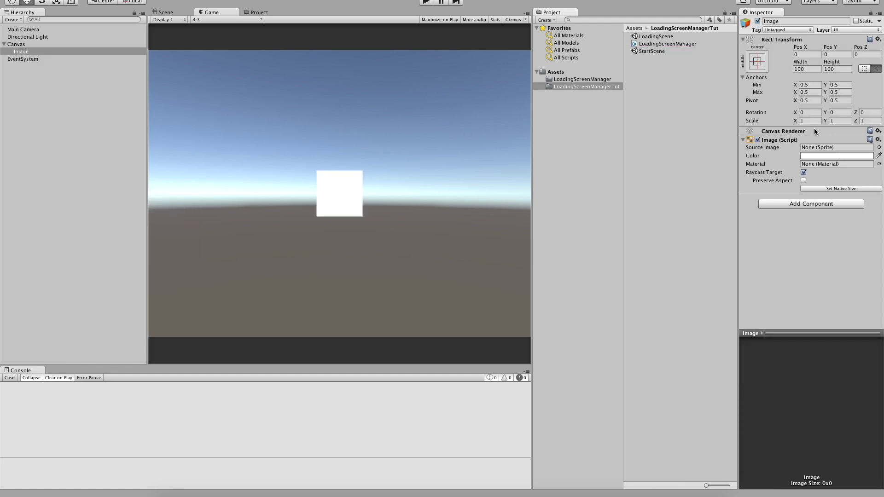
{"action": "left_click", "coordinate": [824, 156]}
{"action": "left_click_drag", "start_coordinate": [56, 37], "coordinate": [87, 10]}
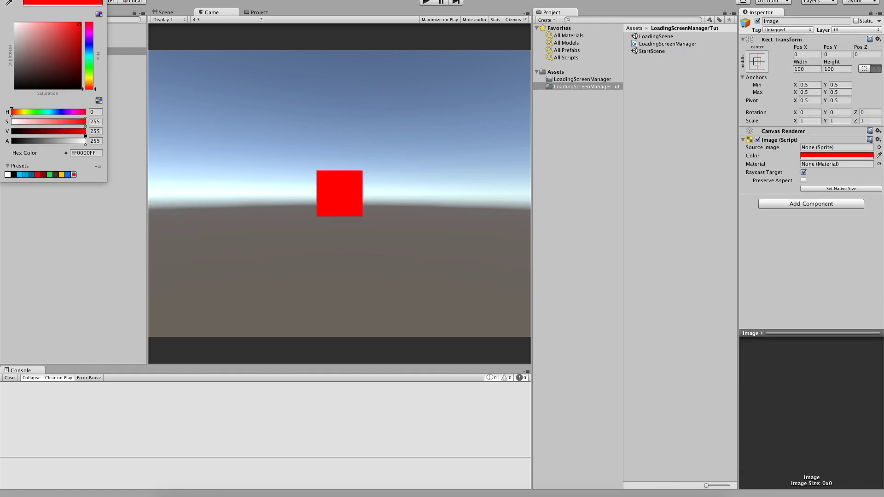
{"action": "left_click", "coordinate": [141, 2]}
{"action": "left_click", "coordinate": [810, 156]}
{"action": "left_click", "coordinate": [21, 175]}
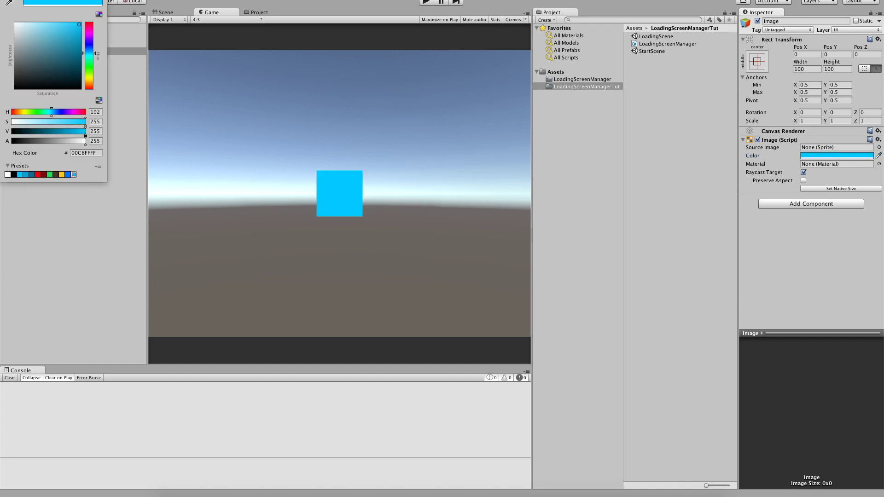
Add a UI Button to the Canvas and make it a child of the Image
{"action": "right_click", "coordinate": [16, 43]}
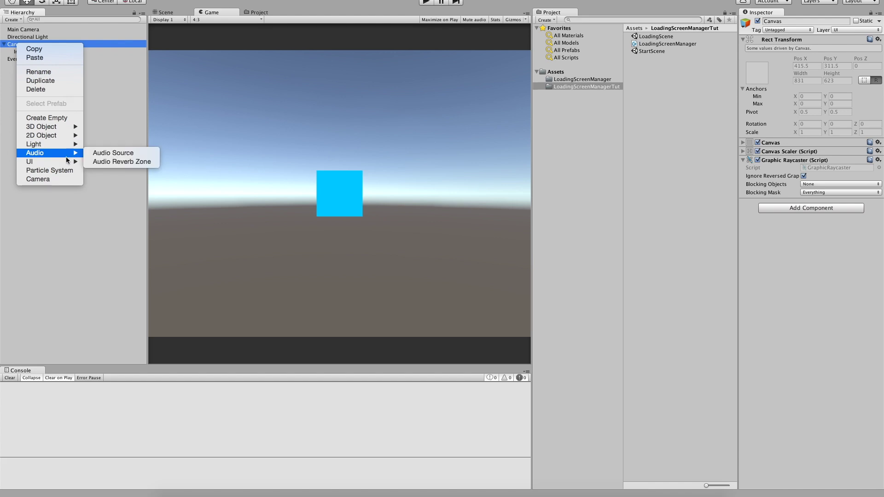
{"action": "mouse_move", "coordinate": [66, 161]}
{"action": "left_click", "coordinate": [107, 187]}
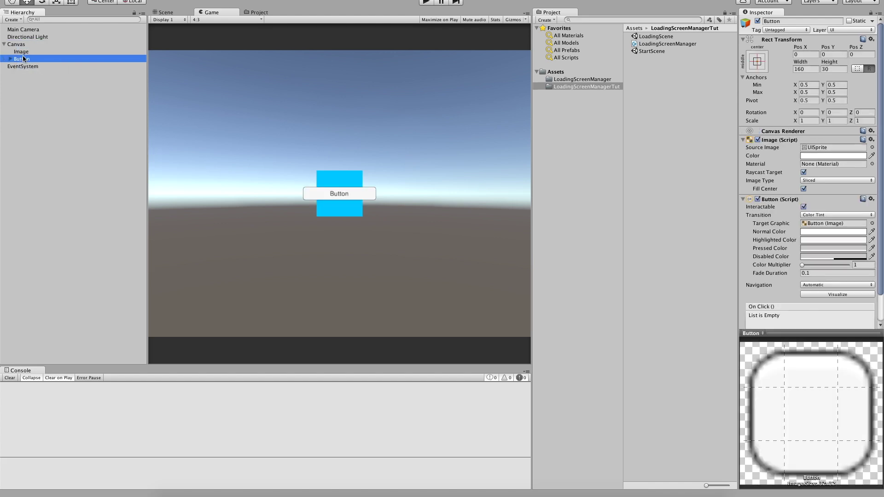
{"action": "left_click_drag", "start_coordinate": [23, 58], "coordinate": [21, 51]}
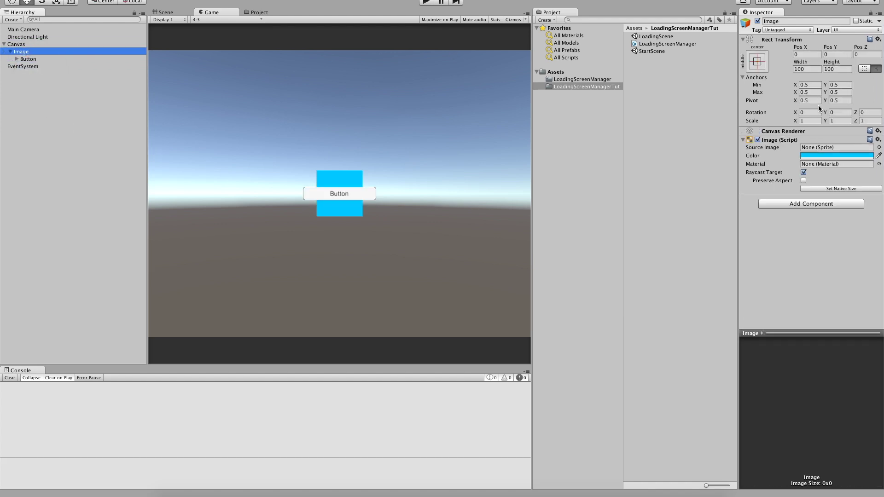
Stretch the Image horizontally across the Canvas by setting its anchors to Min X 0 and Max X 1
{"action": "left_click", "coordinate": [809, 85]}
{"action": "type", "text": "0"}
{"action": "left_click", "coordinate": [810, 92]}
{"action": "type", "text": "1"}
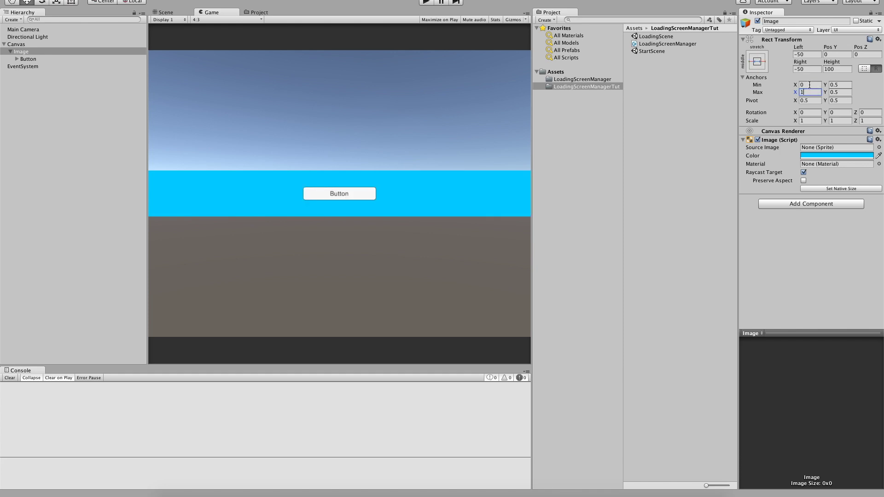
Change the Button's label text to "Load Target Scene" and reselect the Button
{"action": "left_click", "coordinate": [19, 59]}
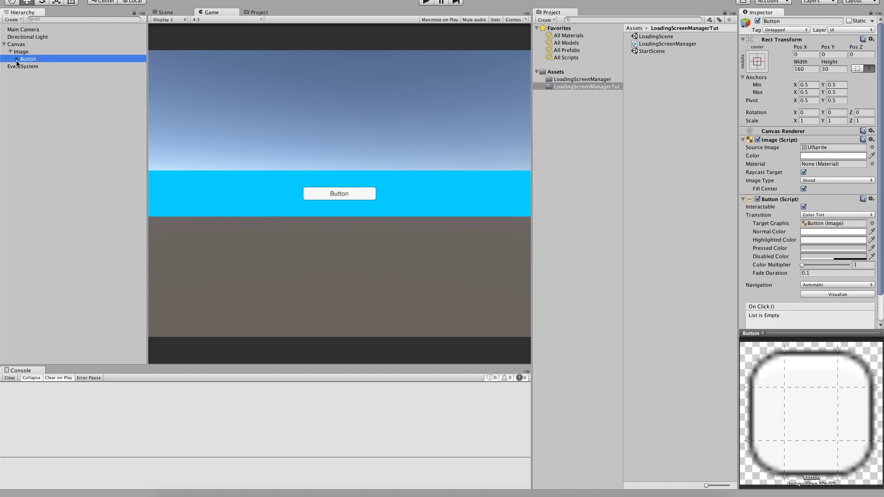
{"action": "left_click", "coordinate": [36, 67]}
{"action": "left_click", "coordinate": [807, 153]}
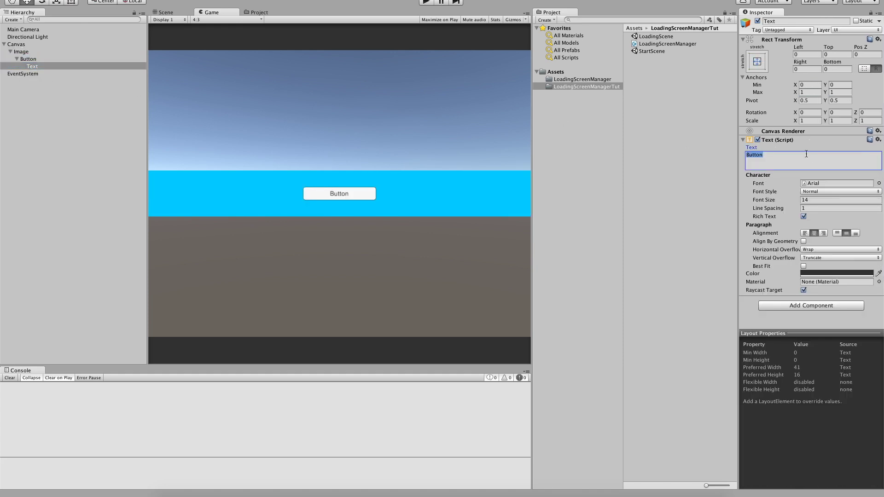
{"action": "type", "text": "Load Target Scene"}
{"action": "left_click", "coordinate": [46, 58]}
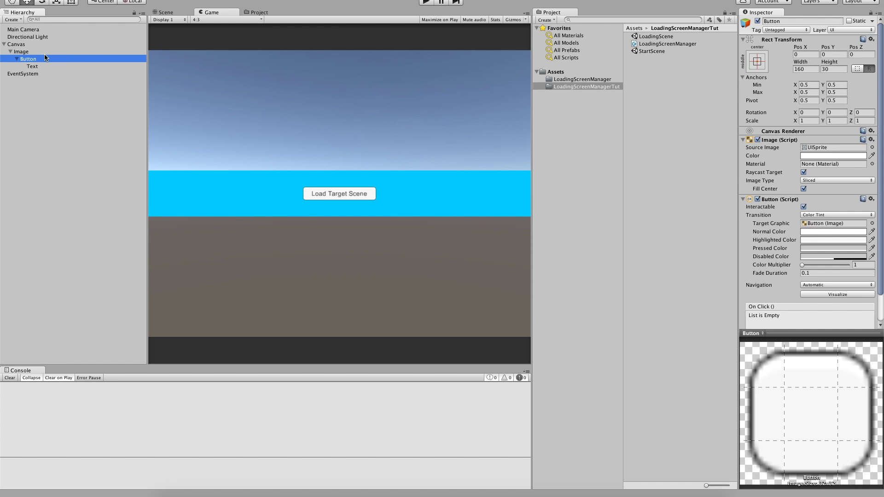
Add the LoadTargetSceneButton script to the LoadingScreenManagerTut folder and open it in the code editor
{"action": "left_click", "coordinate": [580, 79]}
{"action": "left_click", "coordinate": [616, 86]}
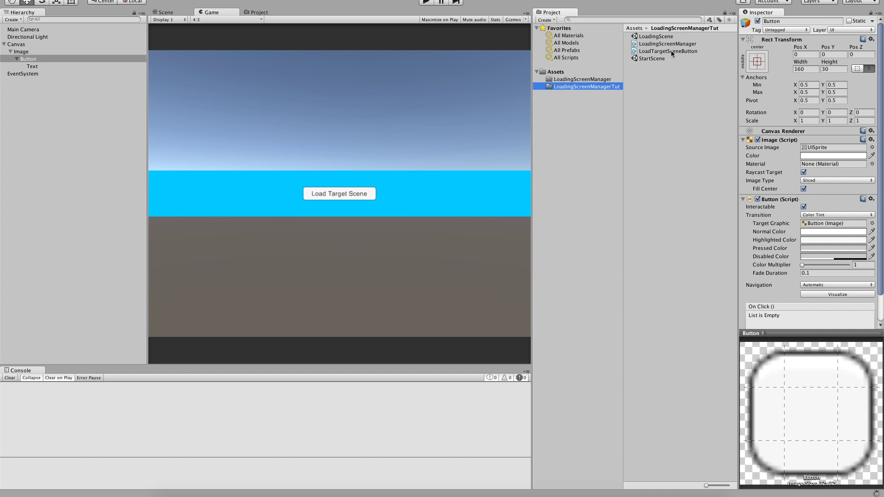
{"action": "left_click", "coordinate": [670, 51]}
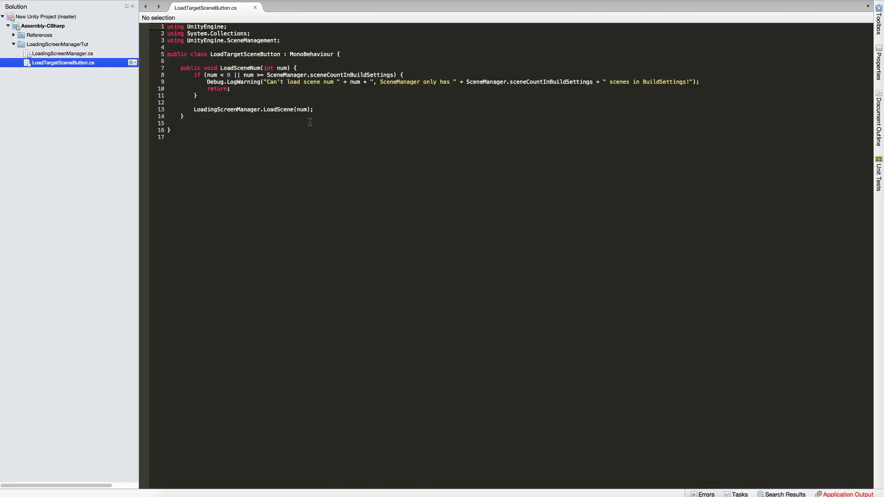
Examine the LoadSceneNum method, including its num parameter, the check against sceneCountInBuildSettings and the LoadingScreenManager.LoadScene call
{"action": "left_click", "coordinate": [233, 63]}
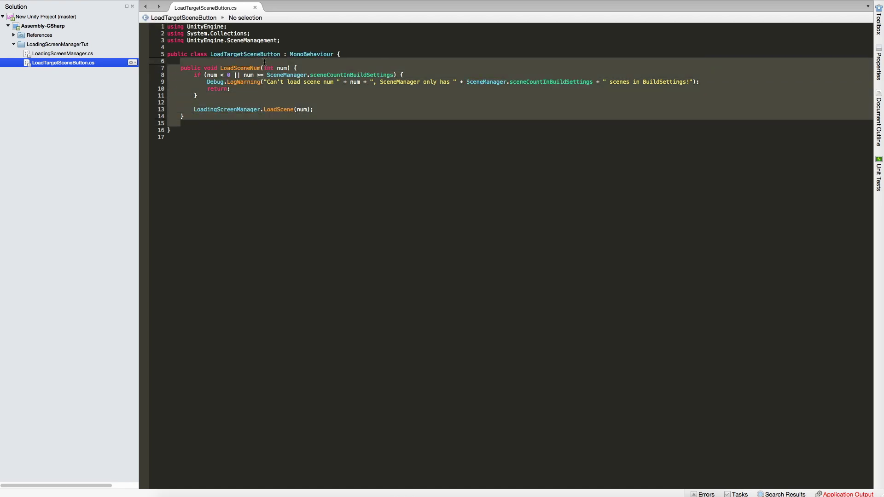
{"action": "left_click", "coordinate": [233, 68]}
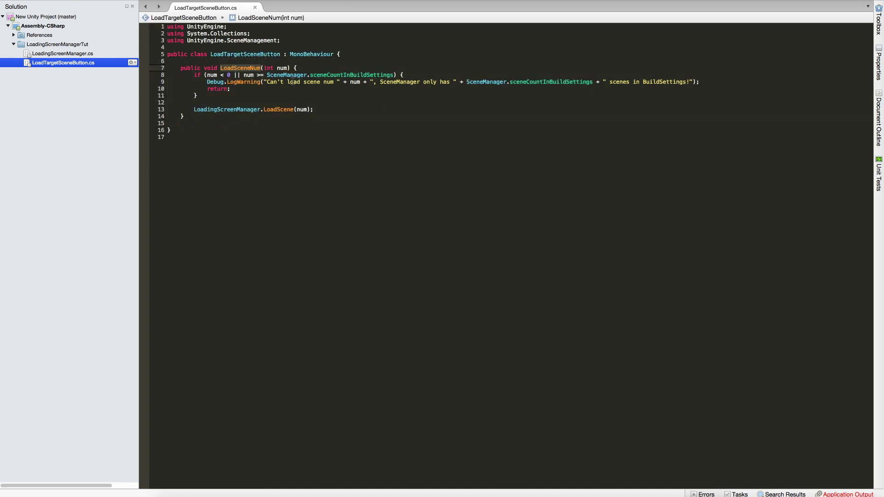
{"action": "left_click", "coordinate": [284, 68]}
{"action": "left_click_drag", "start_coordinate": [219, 95], "coordinate": [436, 66]}
{"action": "left_click", "coordinate": [228, 74]}
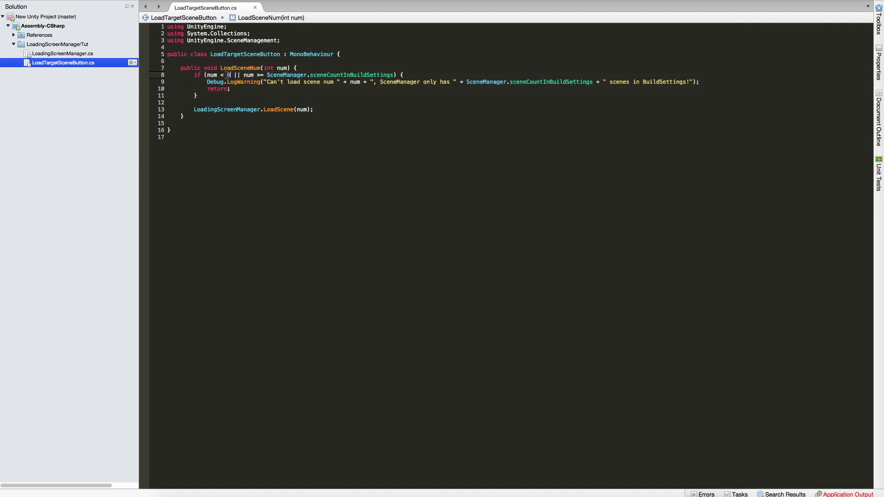
{"action": "double_click", "coordinate": [355, 75]}
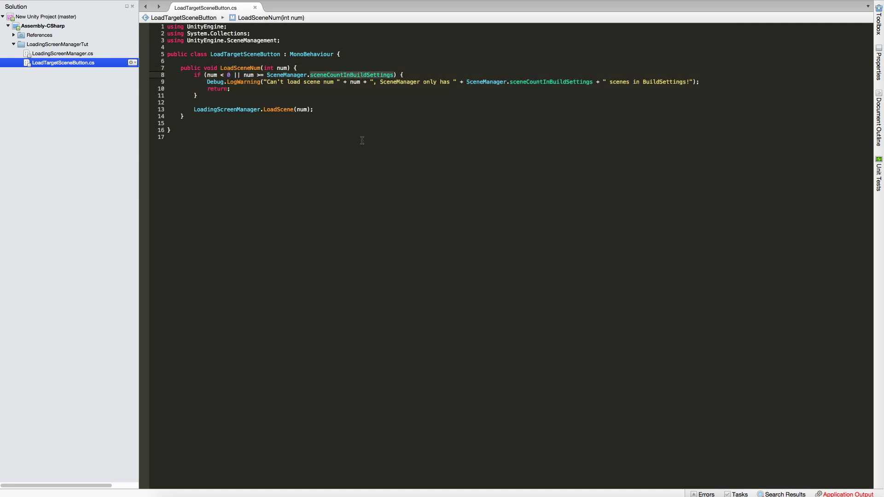
{"action": "left_click", "coordinate": [281, 69]}
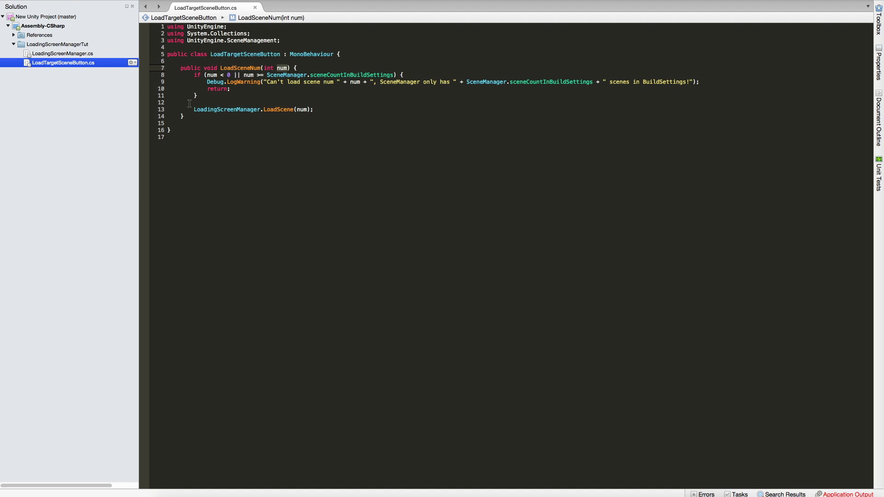
{"action": "left_click", "coordinate": [227, 110]}
{"action": "left_click", "coordinate": [275, 109]}
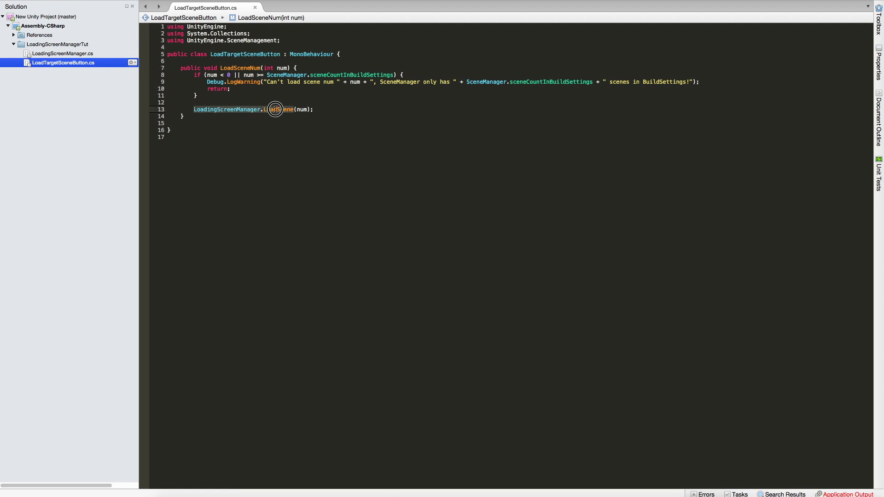
{"action": "left_click", "coordinate": [236, 111]}
{"action": "left_click_drag", "start_coordinate": [326, 109], "coordinate": [328, 104]}
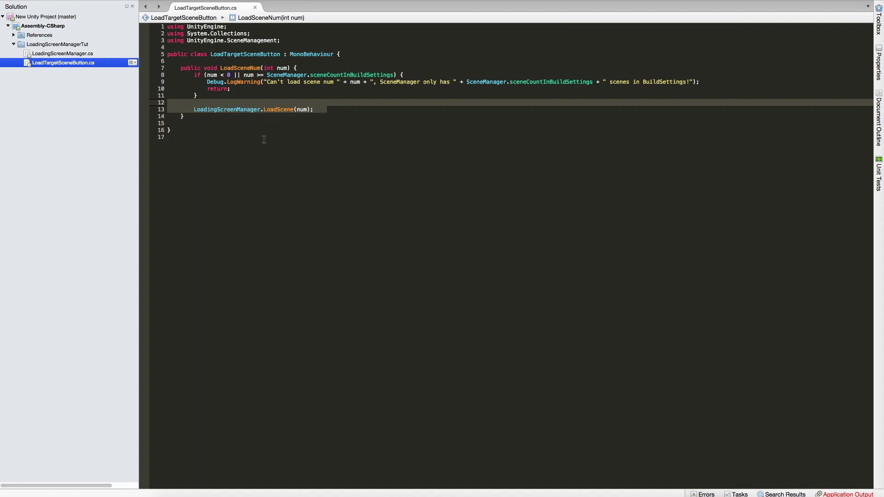
{"action": "left_click", "coordinate": [306, 162]}
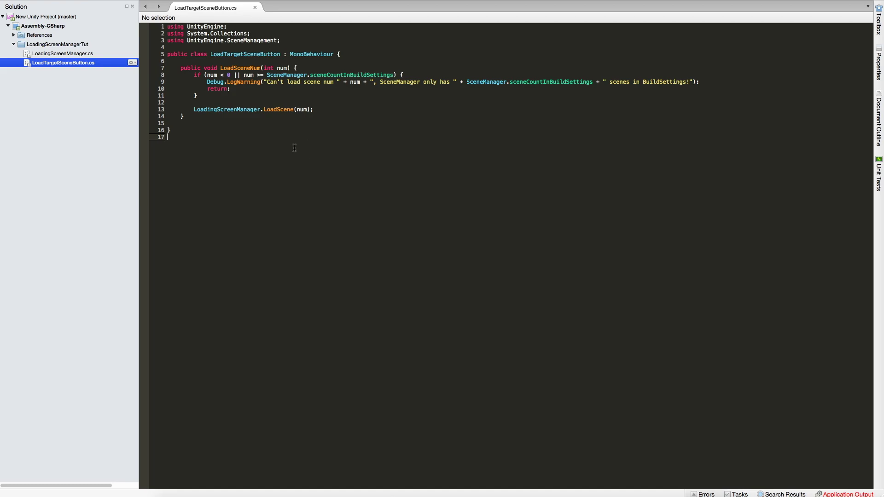
Switch back to Unity and open the Build Settings
{"action": "left_click", "coordinate": [336, 493]}
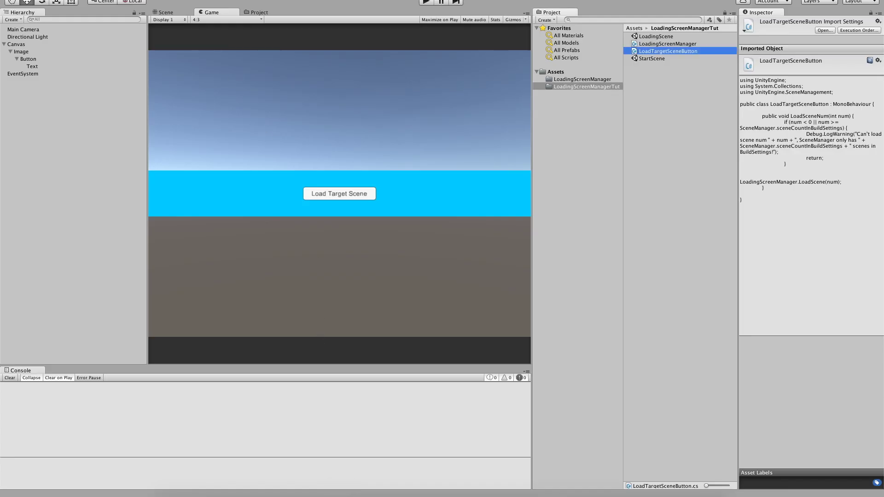
{"action": "left_click", "coordinate": [55, 1]}
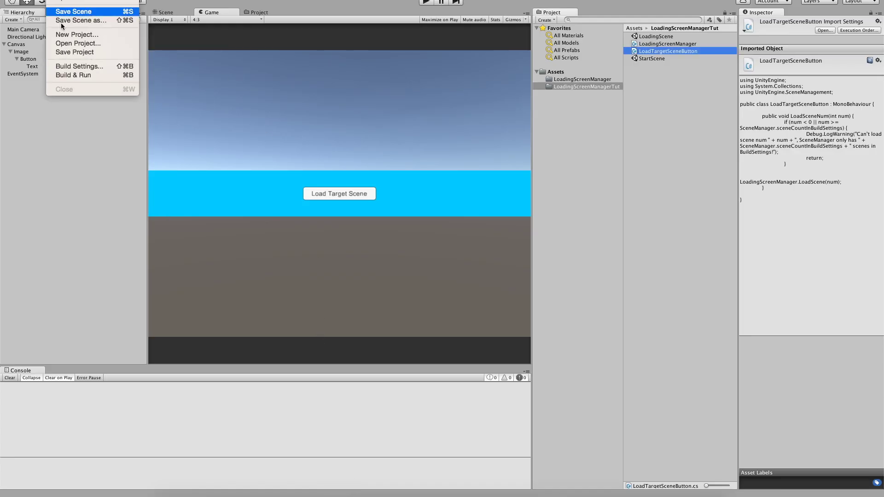
{"action": "left_click", "coordinate": [74, 68]}
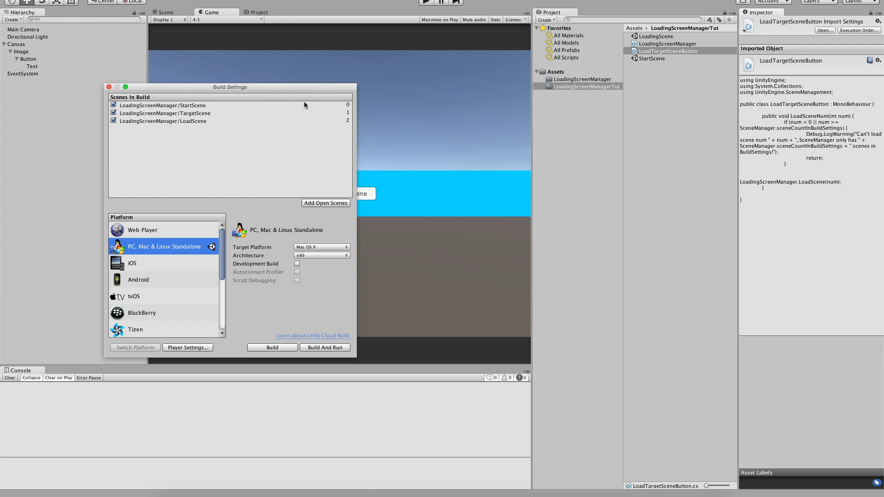
Move LoadScene above TargetScene in the list of scenes in the build
{"action": "left_click", "coordinate": [349, 113]}
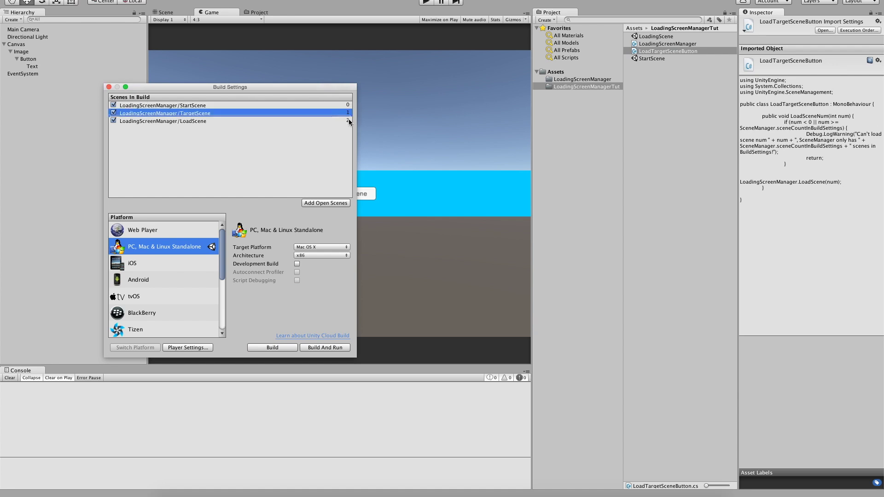
{"action": "left_click", "coordinate": [349, 121]}
{"action": "left_click_drag", "start_coordinate": [278, 120], "coordinate": [311, 113]}
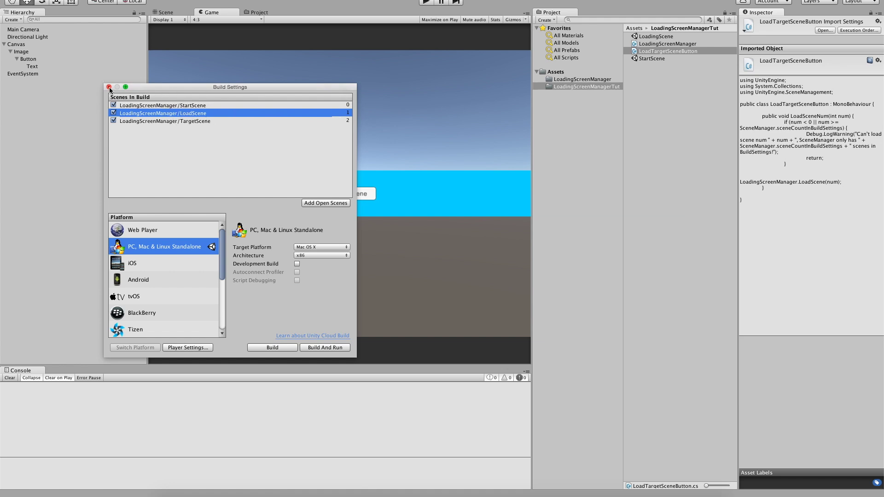
Remove StartScene, LoadScene and TargetScene from the scenes in the build and close the Build Settings
{"action": "left_click", "coordinate": [152, 106]}
{"action": "left_click", "coordinate": [180, 122], "text": "shift"}
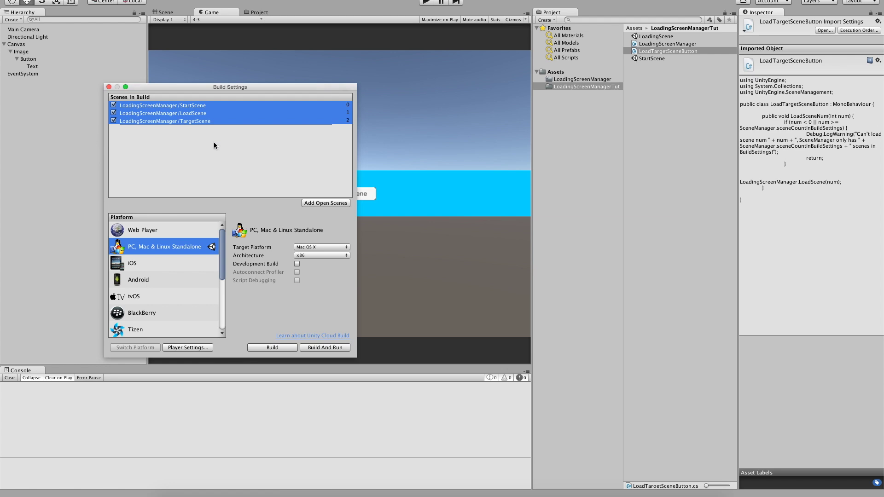
{"action": "key", "text": "Delete"}
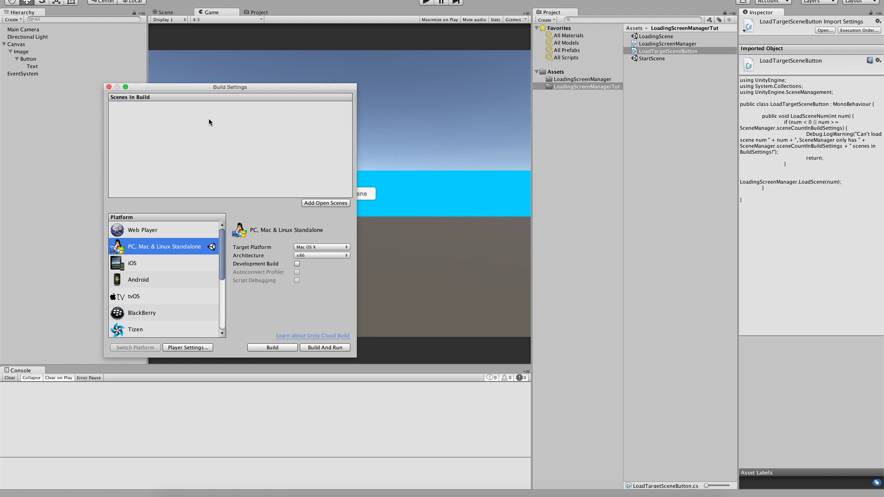
{"action": "left_click", "coordinate": [109, 87]}
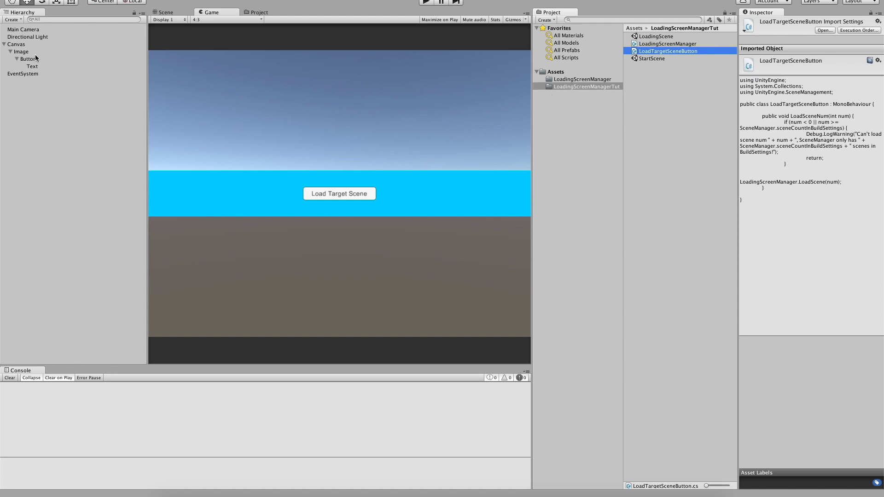
Attach the LoadTargetSceneButton script to the Button object under Canvas > Image
{"action": "left_click", "coordinate": [48, 58]}
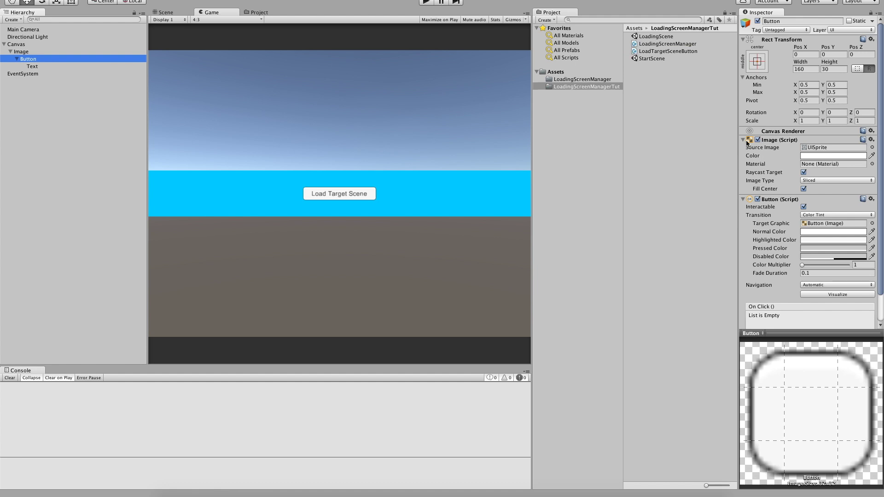
{"action": "left_click", "coordinate": [743, 140]}
{"action": "left_click", "coordinate": [744, 148]}
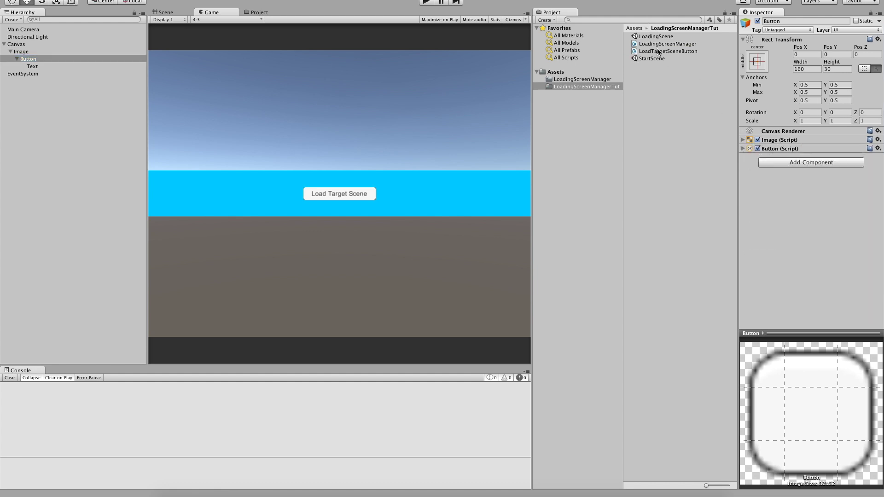
{"action": "left_click_drag", "start_coordinate": [663, 51], "coordinate": [785, 199]}
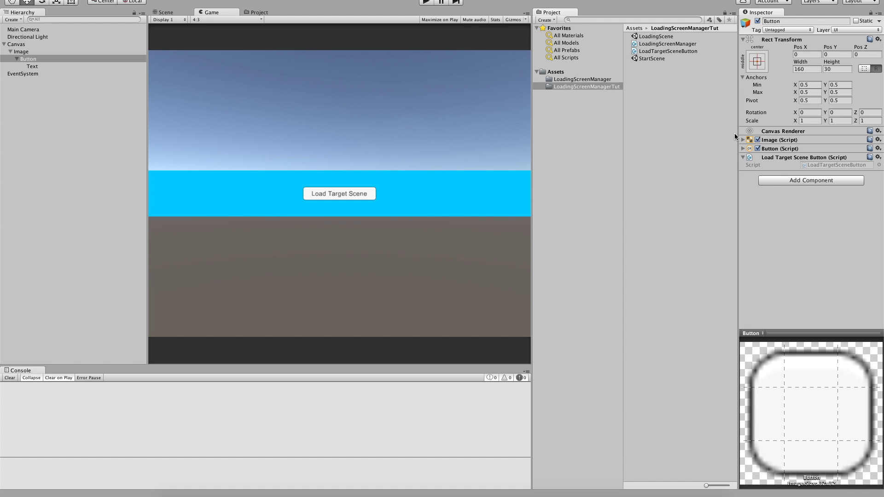
Add an On Click event to the Button component, targeting the Button object with the function LoadTargetSceneButton.LoadSceneNum
{"action": "left_click", "coordinate": [743, 149]}
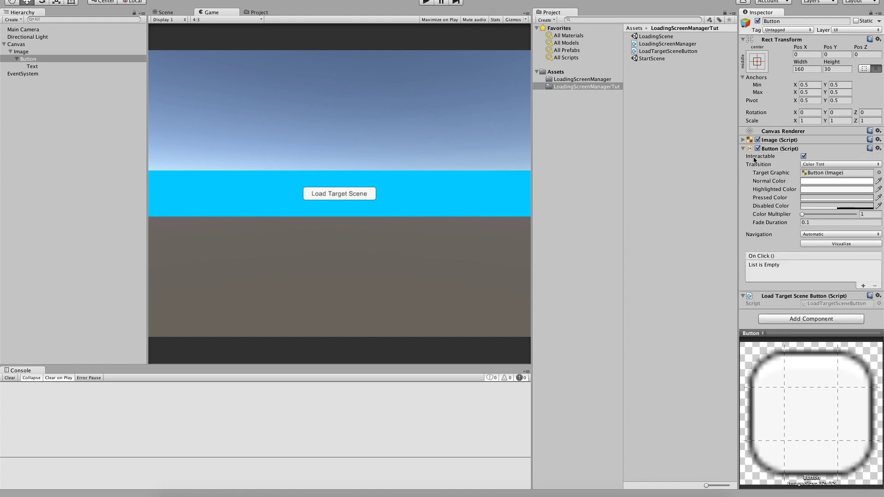
{"action": "left_click", "coordinate": [861, 285]}
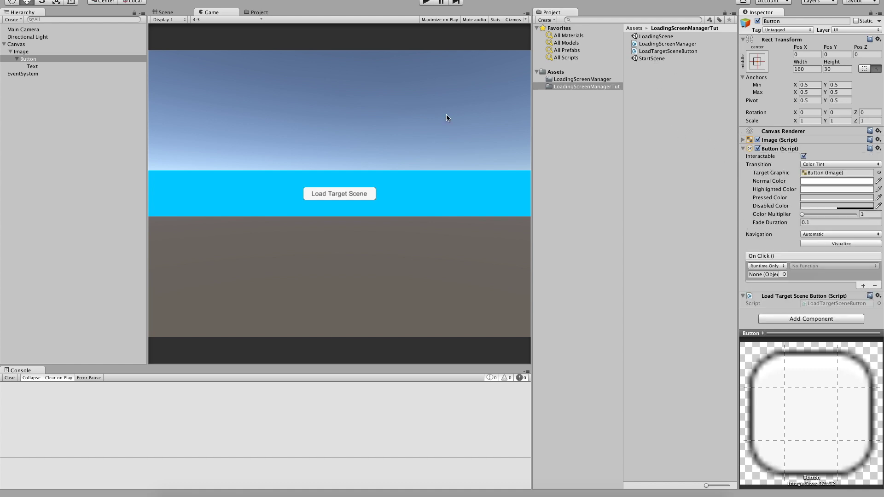
{"action": "left_click_drag", "start_coordinate": [24, 56], "coordinate": [758, 279]}
{"action": "left_click", "coordinate": [825, 266]}
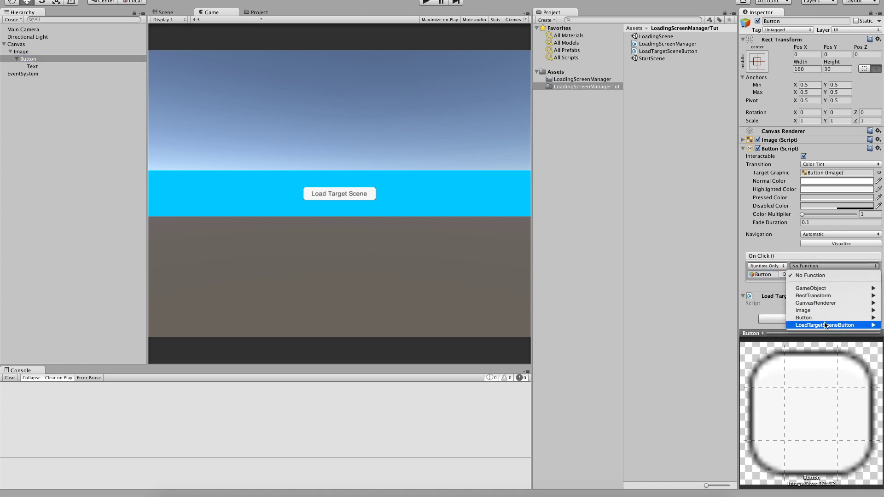
{"action": "mouse_move", "coordinate": [819, 325]}
{"action": "left_click", "coordinate": [733, 377]}
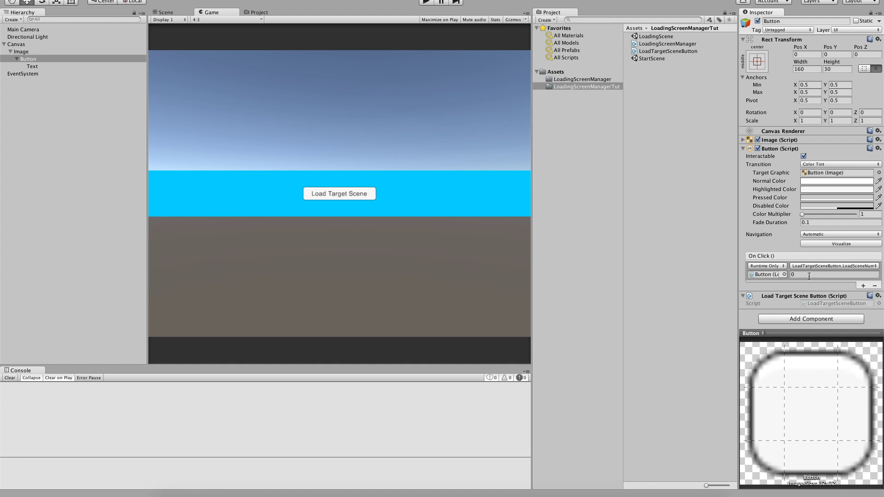
{"action": "left_click", "coordinate": [715, 223]}
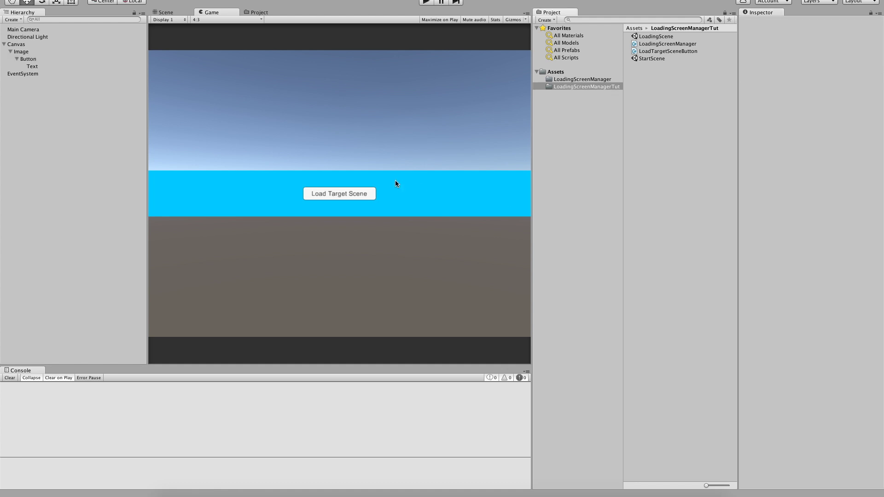
Duplicate StartScene in the LoadingScreenManagerTut folder and rename the copy TargetScene
{"action": "right_click", "coordinate": [684, 85]}
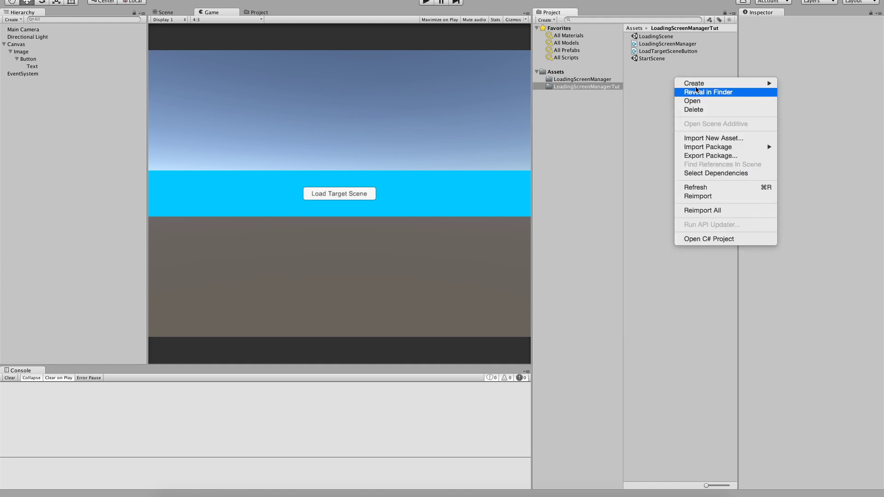
{"action": "mouse_move", "coordinate": [690, 83]}
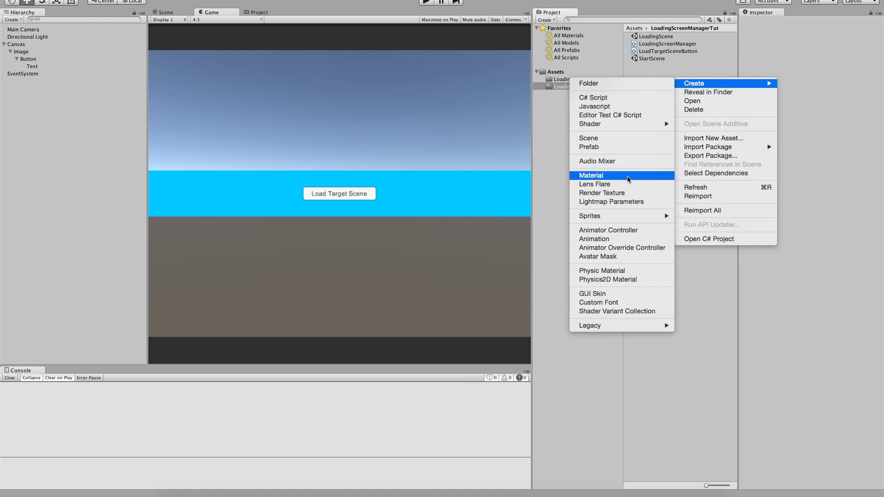
{"action": "left_click", "coordinate": [651, 54]}
{"action": "left_click", "coordinate": [651, 59]}
{"action": "key", "text": "super+d"}
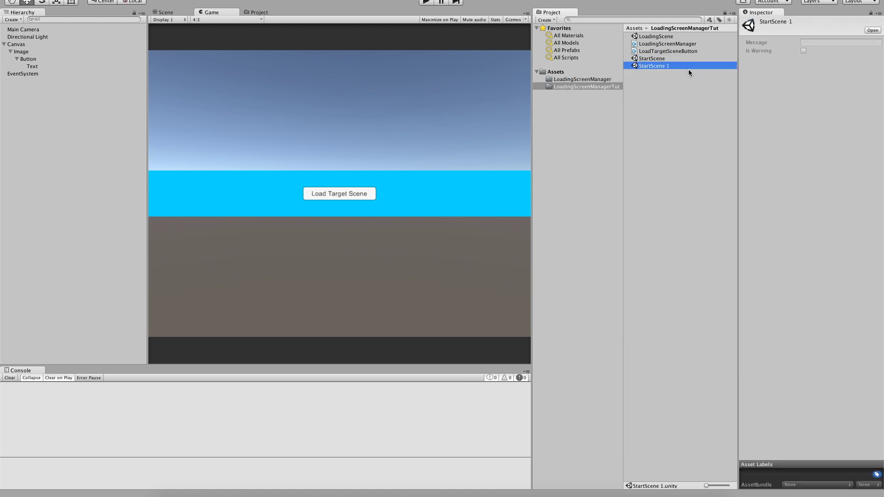
{"action": "key", "text": "Return"}
{"action": "type", "text": "TargetS"}
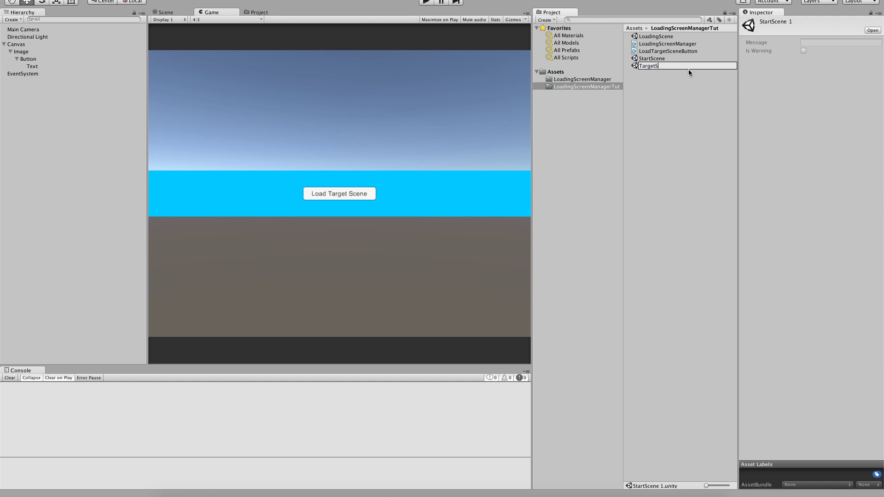
{"action": "type", "text": "cene"}
{"action": "key", "text": "Return"}
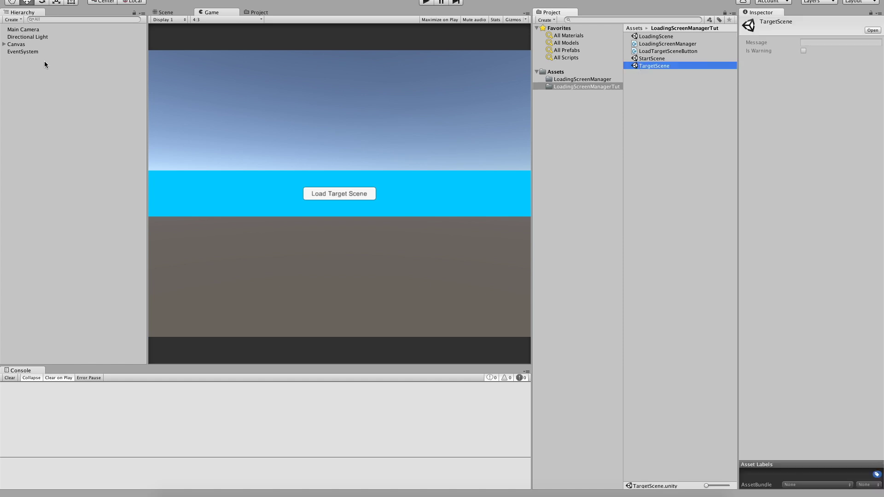
In TargetScene, change the color of the Canvas's Image to the red preset E30612FF
{"action": "left_click", "coordinate": [4, 44]}
{"action": "left_click", "coordinate": [13, 52]}
{"action": "left_click", "coordinate": [11, 52]}
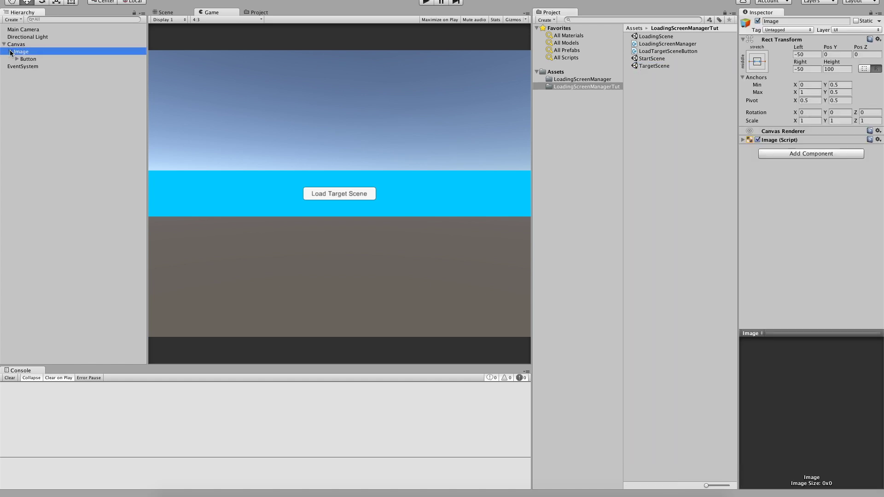
{"action": "left_click", "coordinate": [742, 140]}
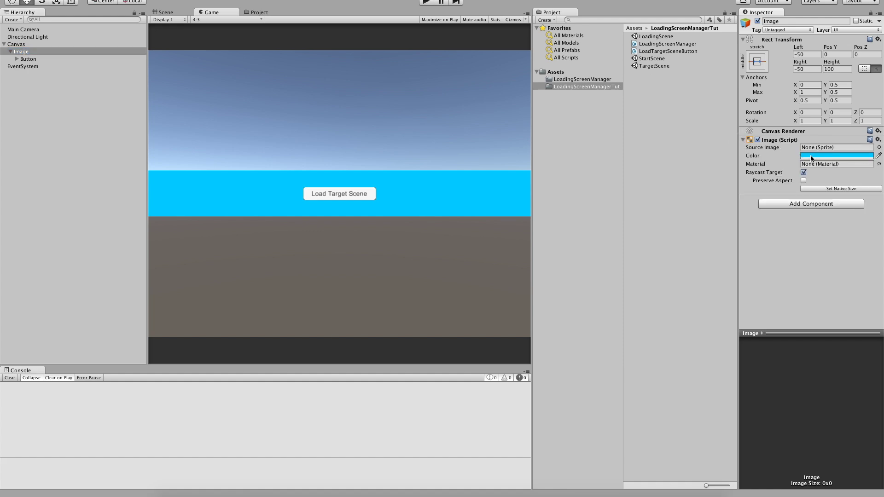
{"action": "left_click", "coordinate": [812, 156]}
{"action": "left_click", "coordinate": [37, 175]}
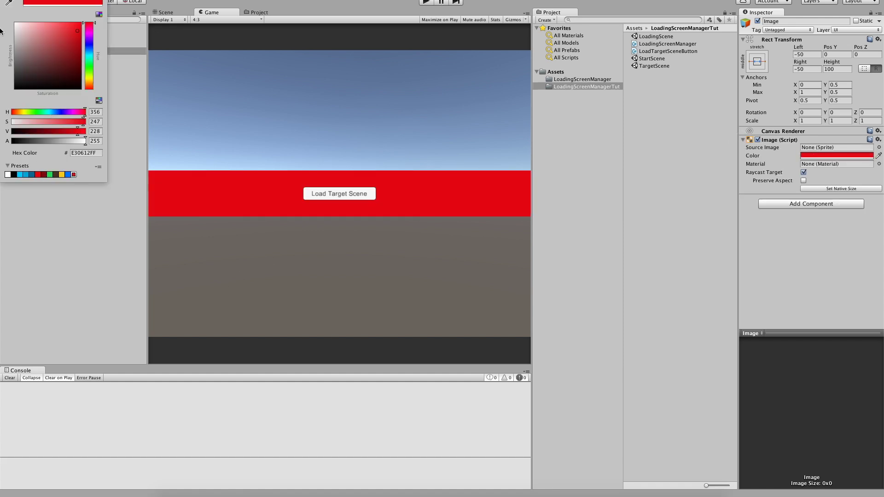
{"action": "left_click", "coordinate": [5, 5]}
Change the label text of the button in TargetScene to "Load Start Scene"
{"action": "left_click", "coordinate": [17, 59]}
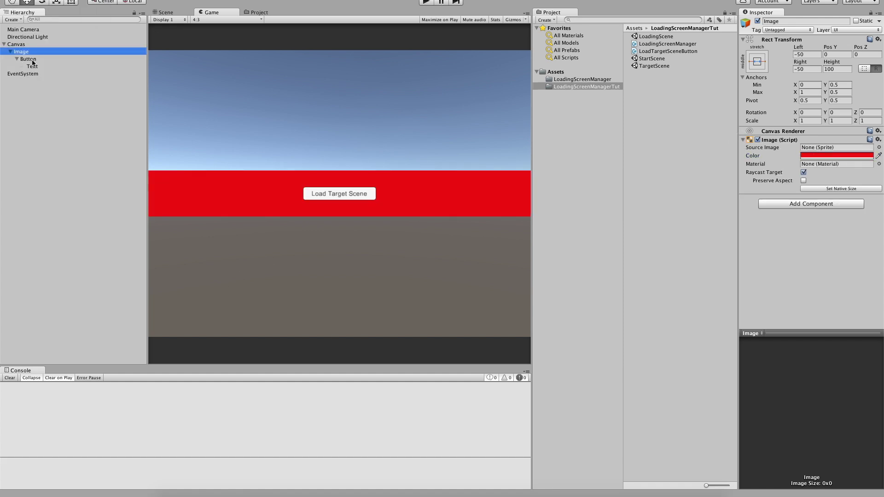
{"action": "left_click", "coordinate": [32, 66]}
{"action": "double_click", "coordinate": [776, 156]}
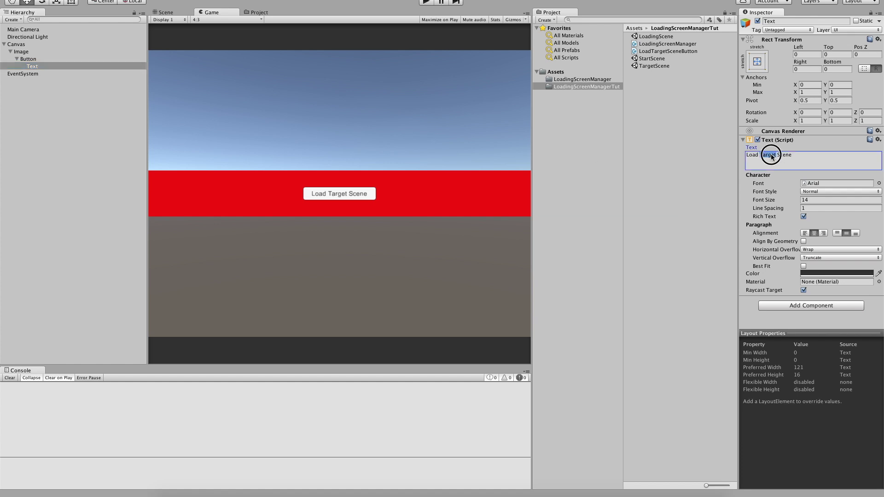
{"action": "type", "text": "Start"}
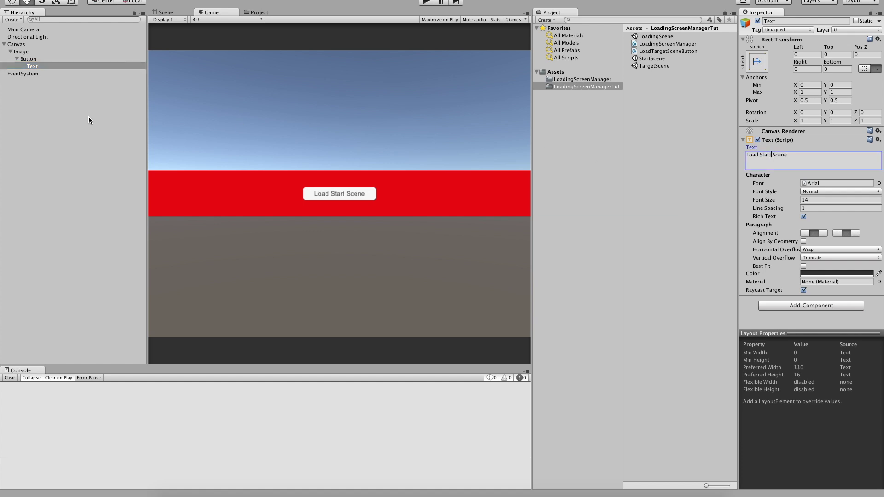
{"action": "left_click", "coordinate": [313, 145]}
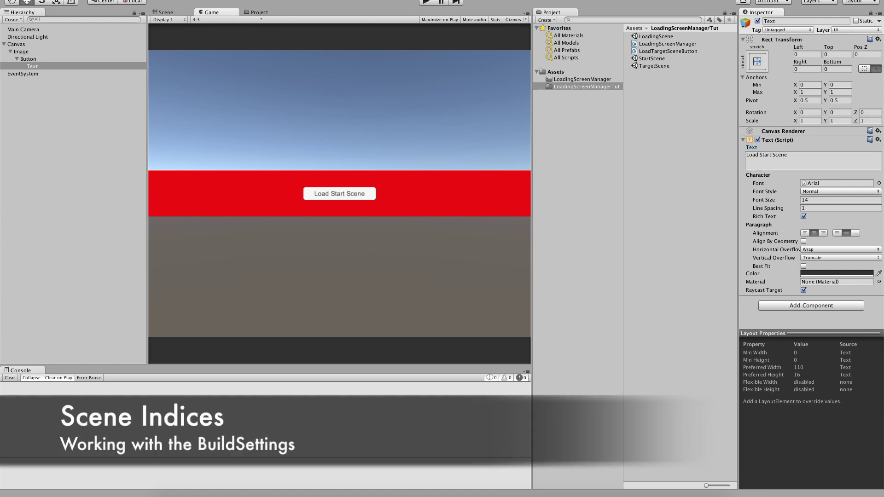
Open the Build Settings and add StartScene, TargetScene and LoadingScene to the scenes in the build, in that order
{"action": "left_click", "coordinate": [53, 0]}
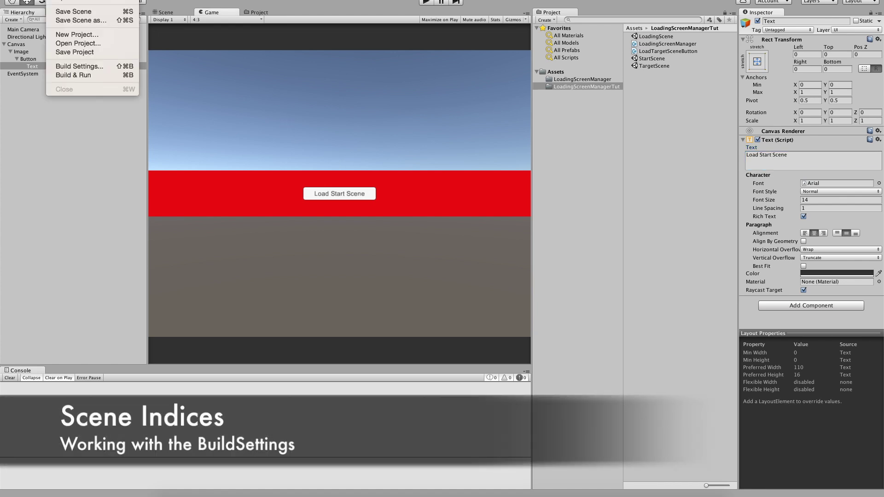
{"action": "left_click", "coordinate": [80, 66]}
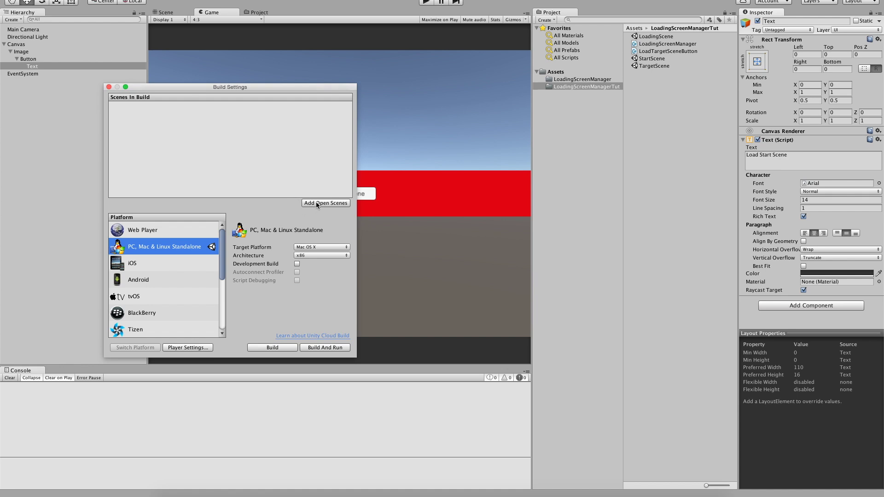
{"action": "left_click_drag", "start_coordinate": [657, 60], "coordinate": [237, 138]}
{"action": "left_click_drag", "start_coordinate": [656, 36], "coordinate": [321, 121]}
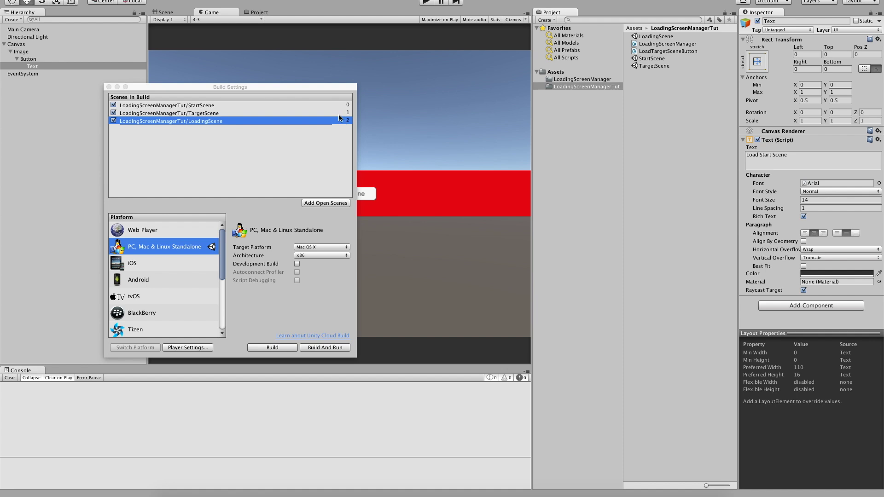
Move the Build Settings window aside and check the On Click scene number of TargetScene's button
{"action": "left_click_drag", "start_coordinate": [275, 92], "coordinate": [216, 101]}
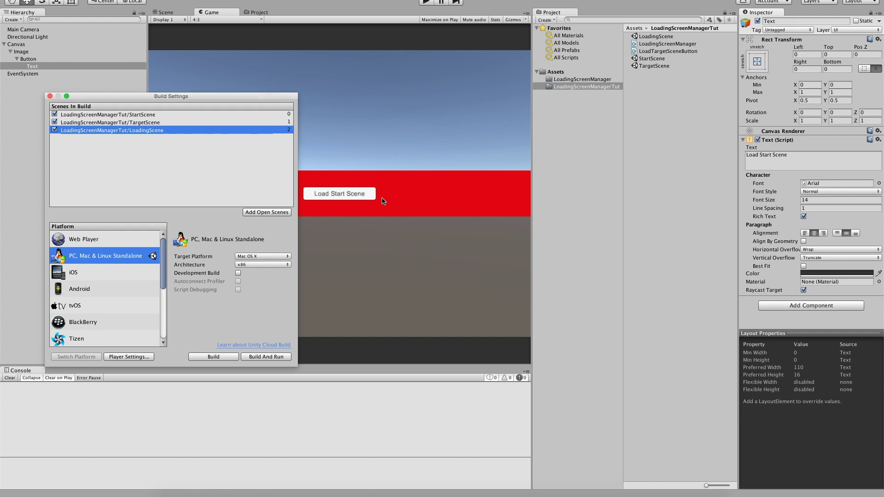
{"action": "left_click", "coordinate": [44, 59]}
{"action": "scroll", "coordinate": [794, 177], "scroll_direction": "down", "scroll_amount": 3}
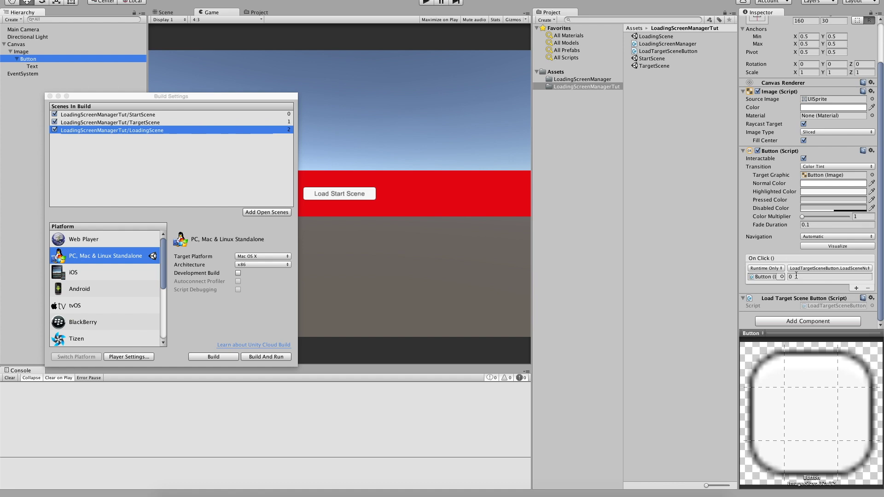
Open StartScene and set the LoadSceneNum argument in its button's On Click event to 1
{"action": "double_click", "coordinate": [651, 60]}
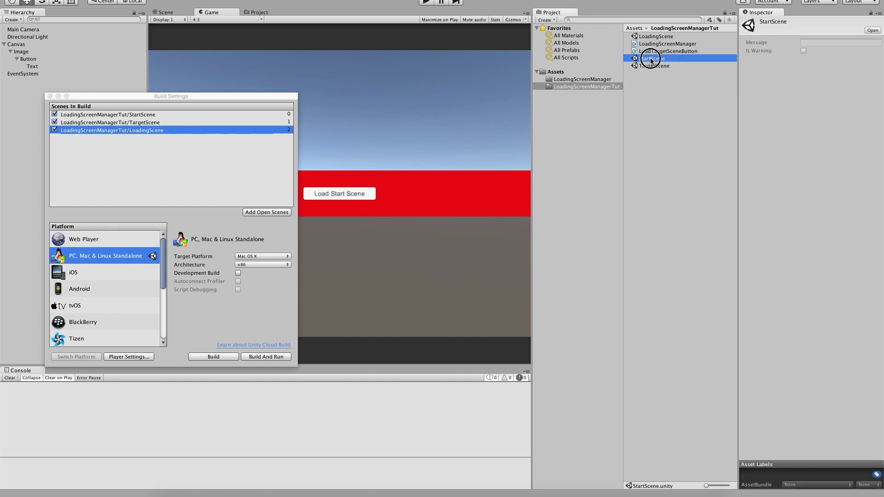
{"action": "left_click", "coordinate": [4, 44]}
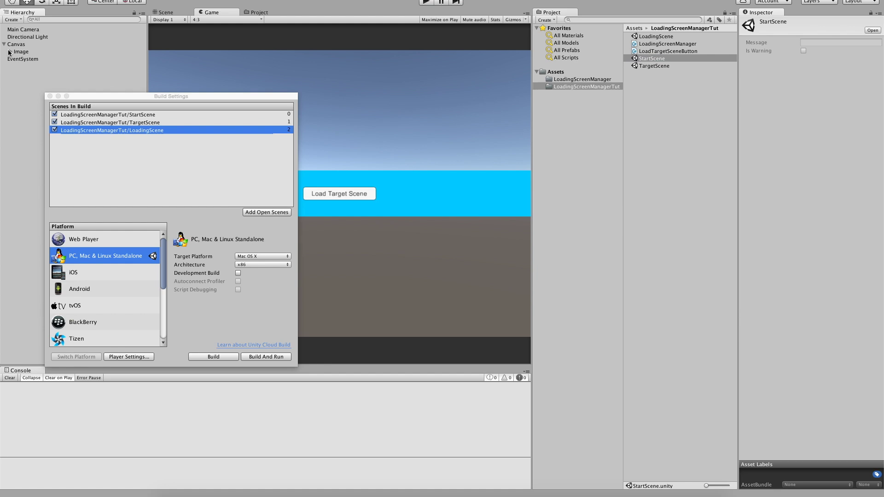
{"action": "left_click", "coordinate": [10, 52]}
{"action": "left_click", "coordinate": [28, 59]}
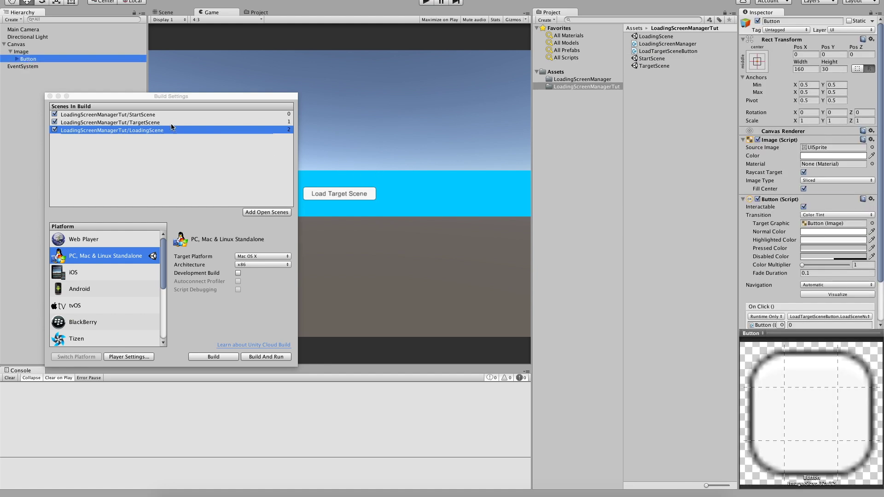
{"action": "left_click", "coordinate": [817, 325]}
{"action": "type", "text": "1"}
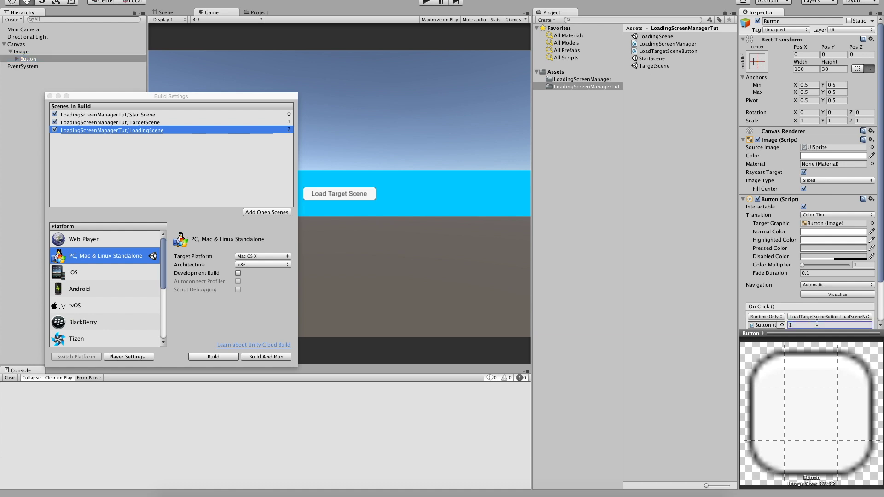
{"action": "left_click", "coordinate": [707, 224]}
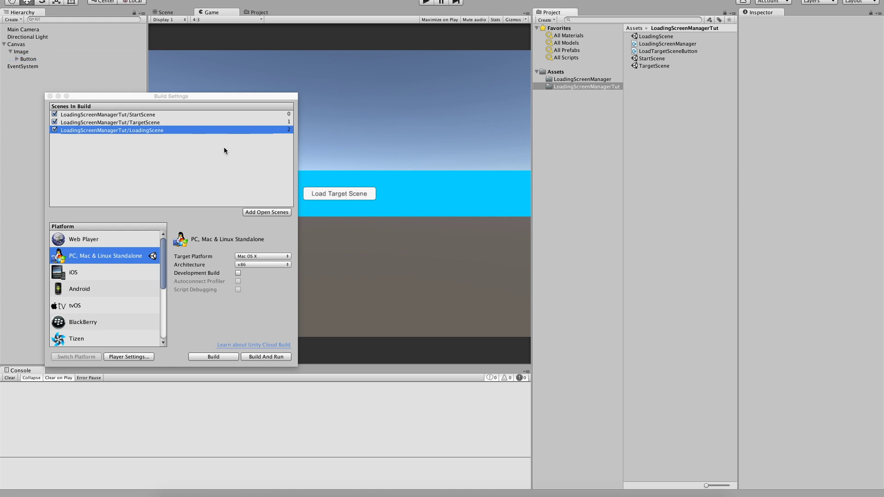
Check LoadingScene's build index, open the LoadingScreenManager script in the code editor and examine the loadingSceneIndex variable and its comment
{"action": "left_click", "coordinate": [225, 124]}
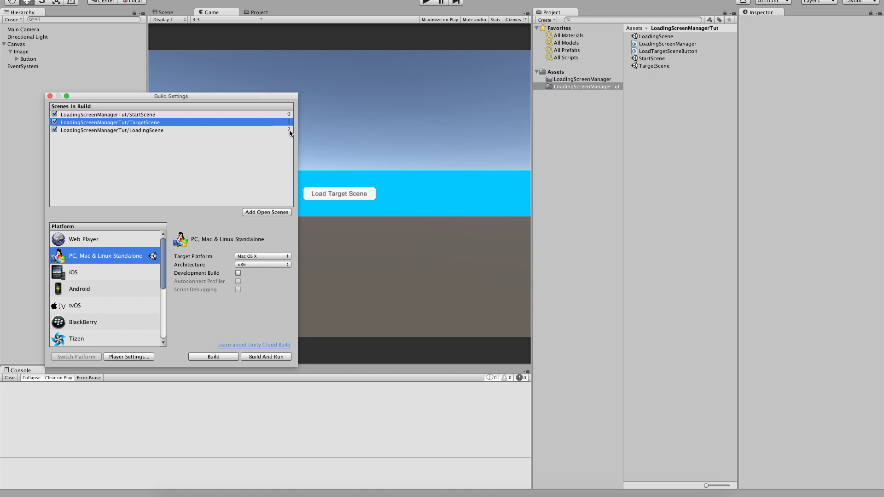
{"action": "double_click", "coordinate": [663, 44]}
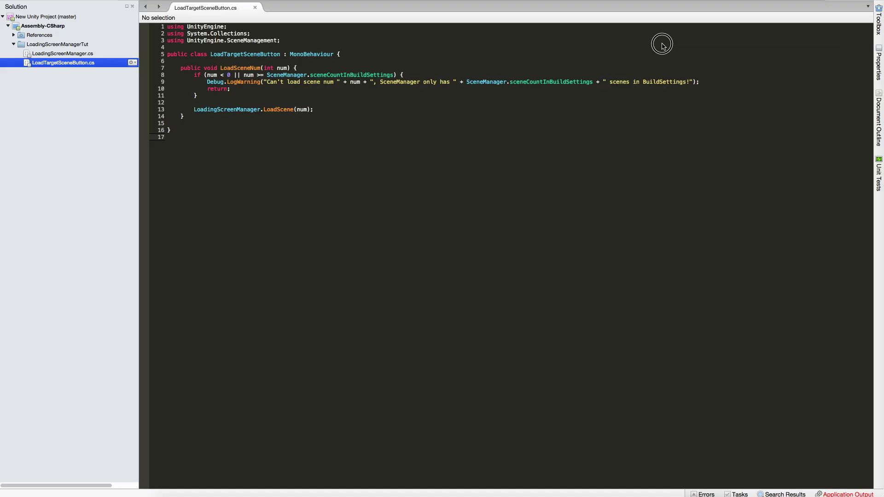
{"action": "scroll", "coordinate": [331, 246], "scroll_direction": "down", "scroll_amount": 9}
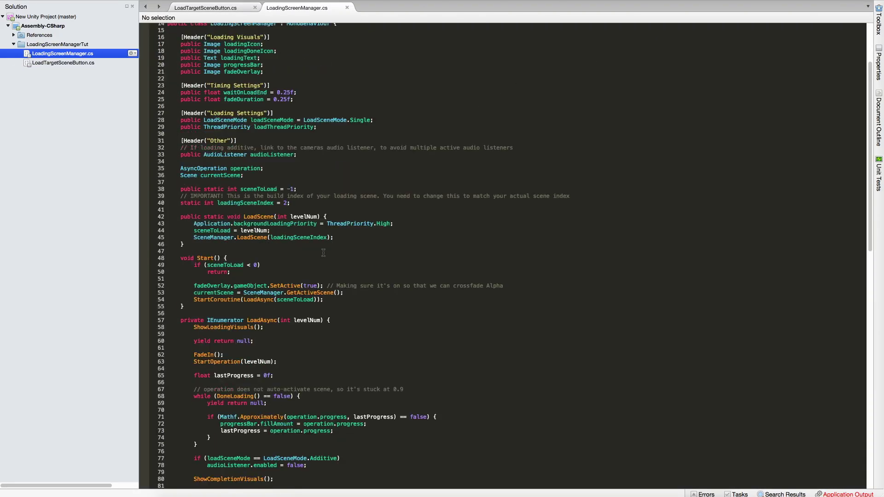
{"action": "left_click_drag", "start_coordinate": [181, 104], "coordinate": [322, 106]}
{"action": "left_click", "coordinate": [324, 109]}
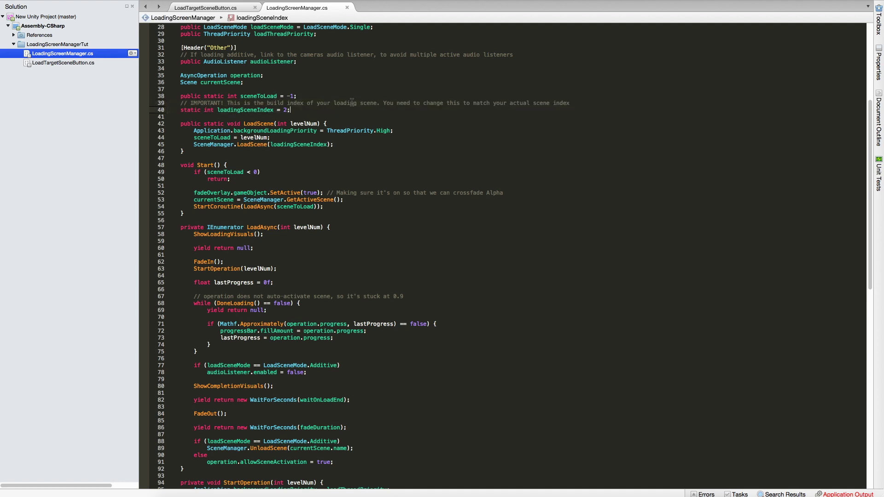
{"action": "double_click", "coordinate": [284, 110]}
{"action": "scroll", "coordinate": [325, 182], "scroll_direction": "up", "scroll_amount": 5}
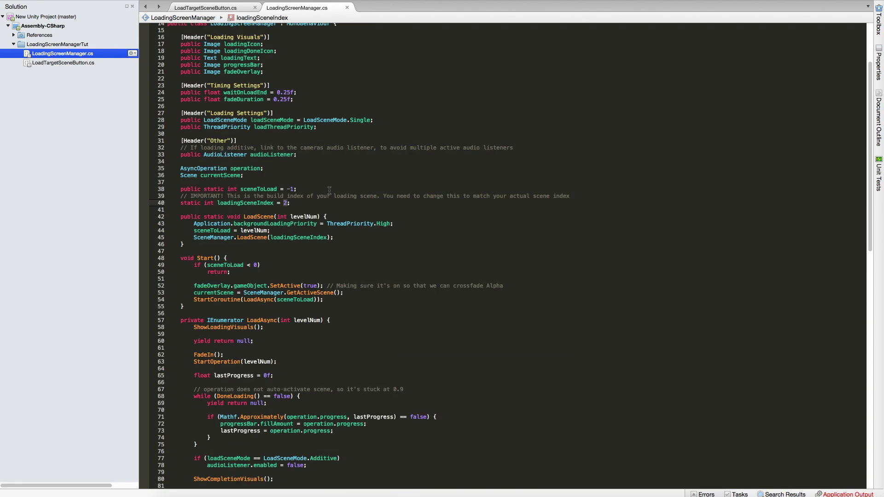
Switch back to Unity, check LoadingScene's build index against the script and close the Build Settings
{"action": "left_click", "coordinate": [342, 492]}
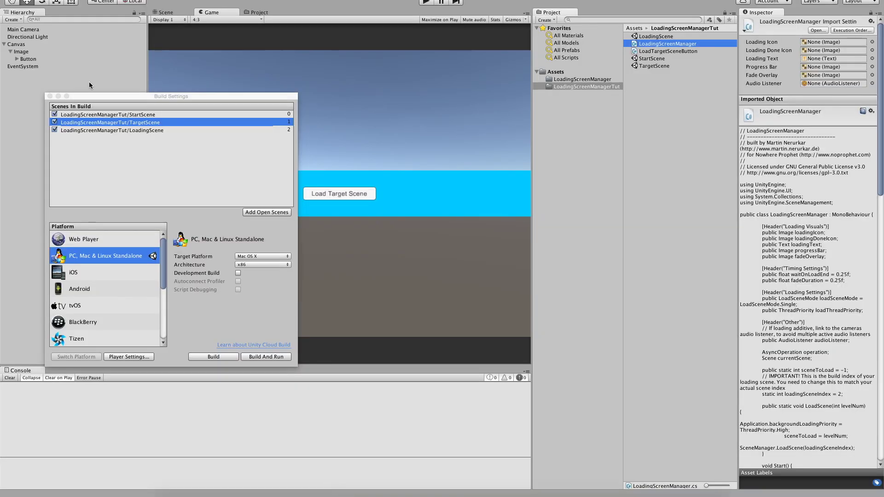
{"action": "left_click", "coordinate": [150, 131]}
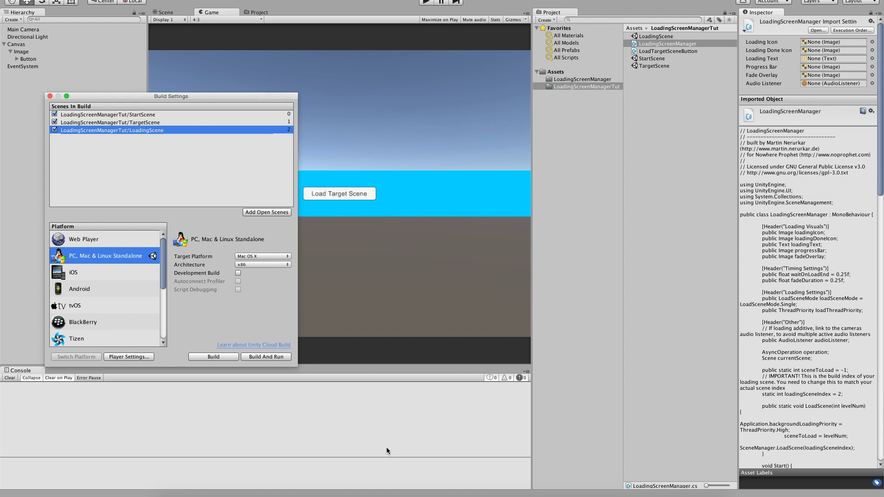
{"action": "left_click", "coordinate": [50, 95]}
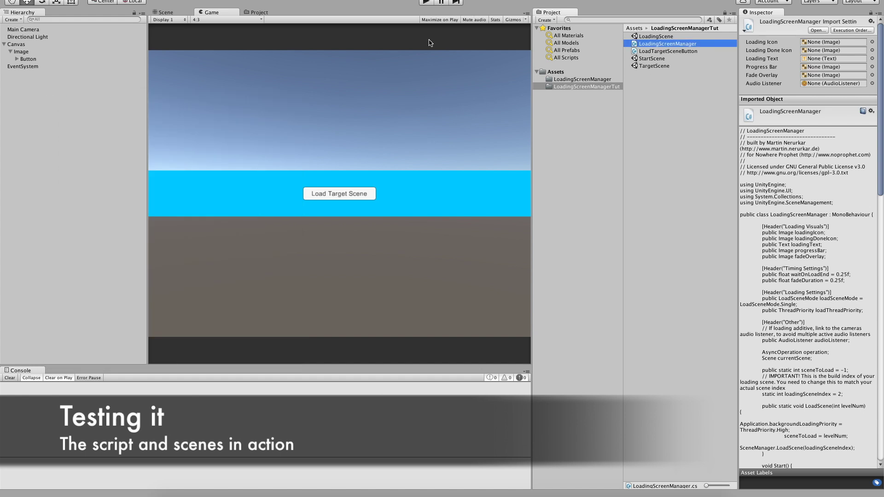
Run the game from StartScene and test the Load Target Scene and Load Start Scene buttons by switching back and forth between the scenes
{"action": "left_click", "coordinate": [426, 3]}
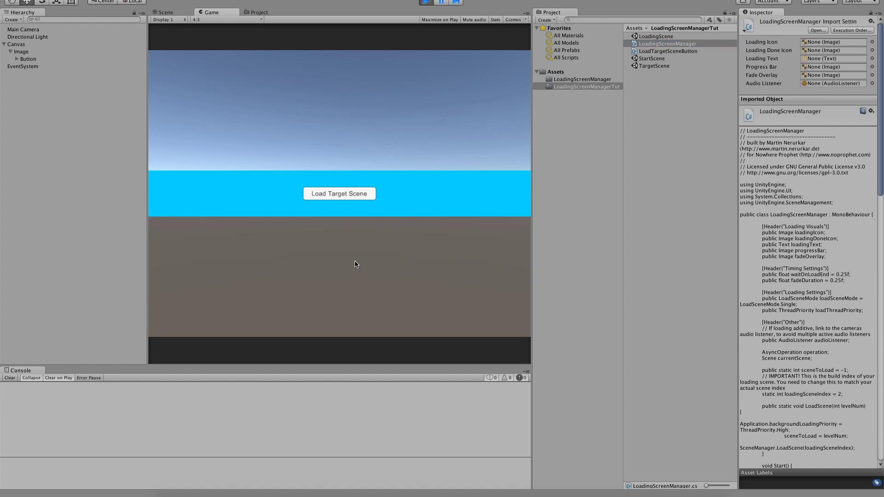
{"action": "left_click", "coordinate": [340, 198]}
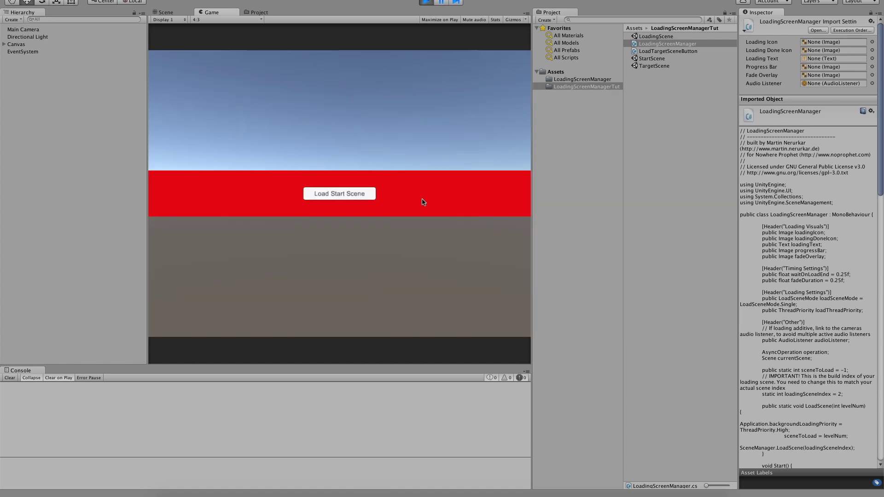
{"action": "left_click", "coordinate": [346, 197]}
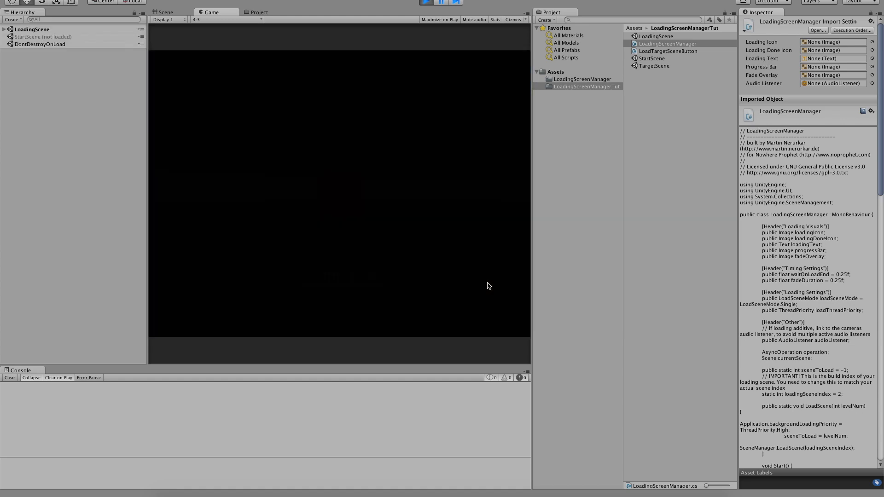
{"action": "left_click", "coordinate": [330, 190]}
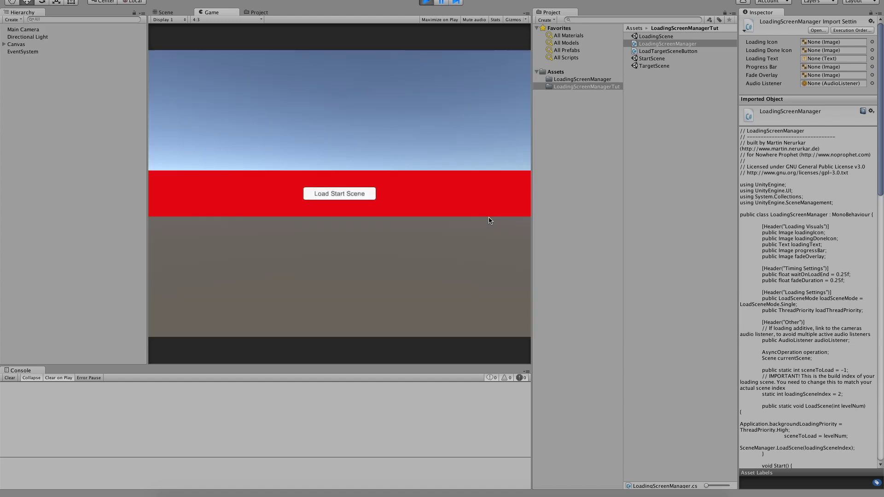